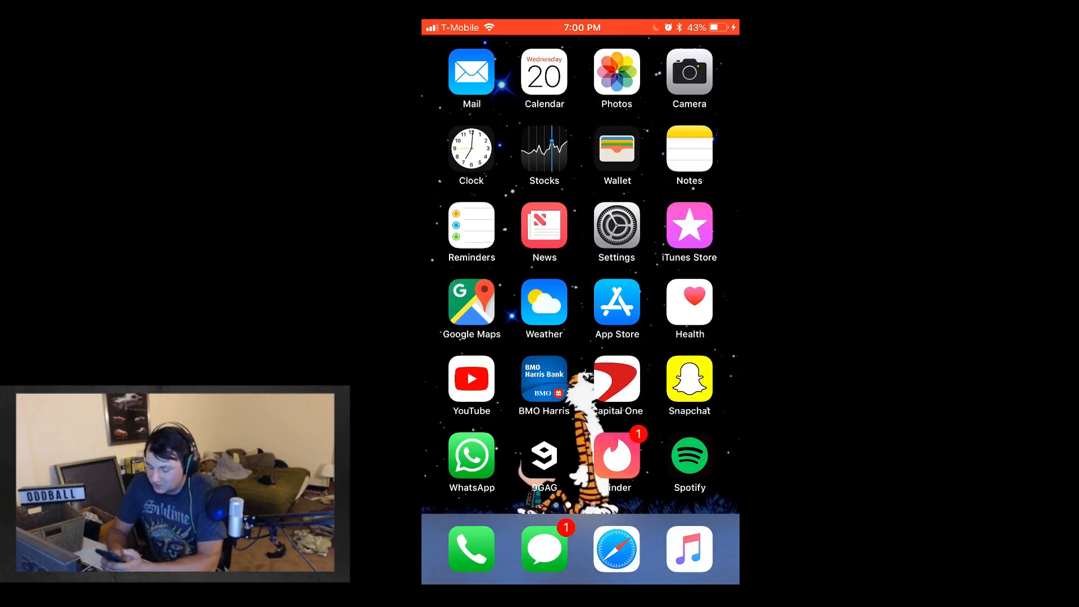
Step: Open LiveMe from its App Store listing and close the LiveMe Board of Fame promotion page
{"action": "left_click", "coordinate": [617, 302]}
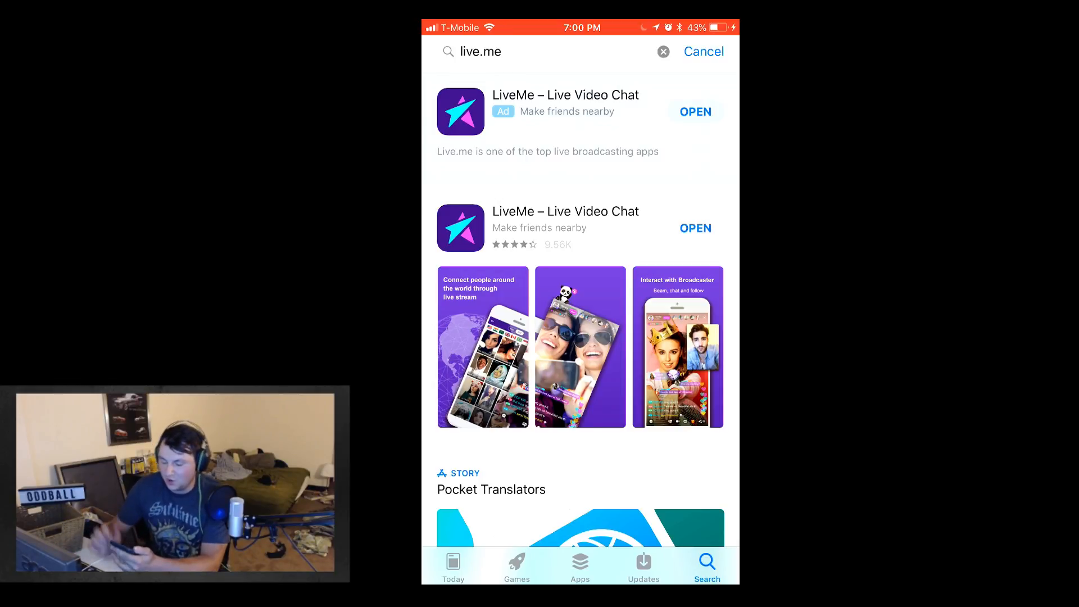
{"action": "left_click", "coordinate": [696, 228]}
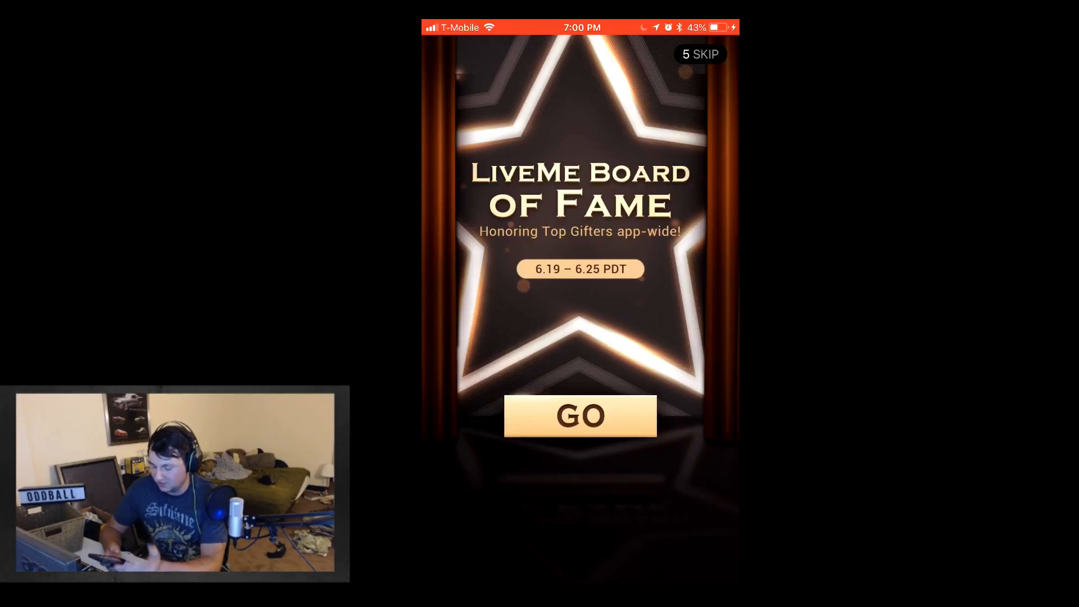
{"action": "left_click", "coordinate": [581, 414]}
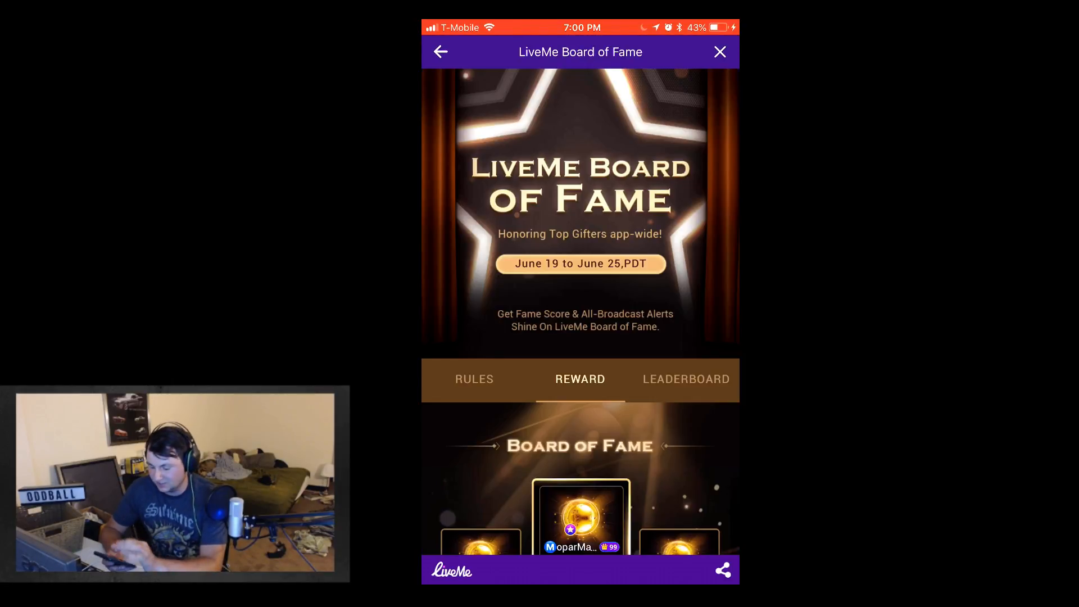
{"action": "left_click", "coordinate": [720, 52]}
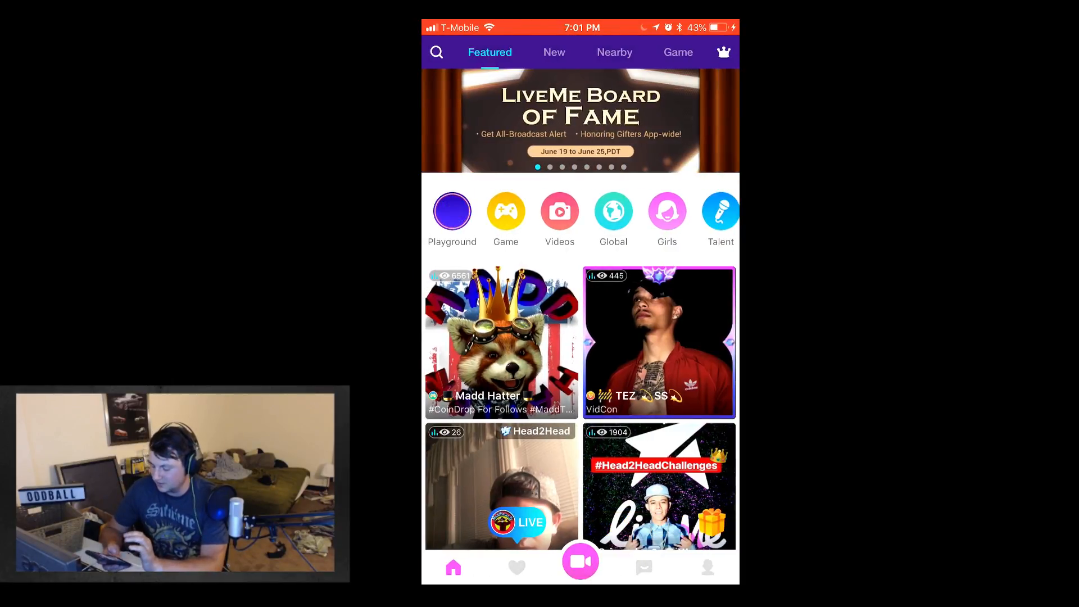
Step: Open the LiveMe account's profile page and look over its sections
{"action": "left_click", "coordinate": [707, 567]}
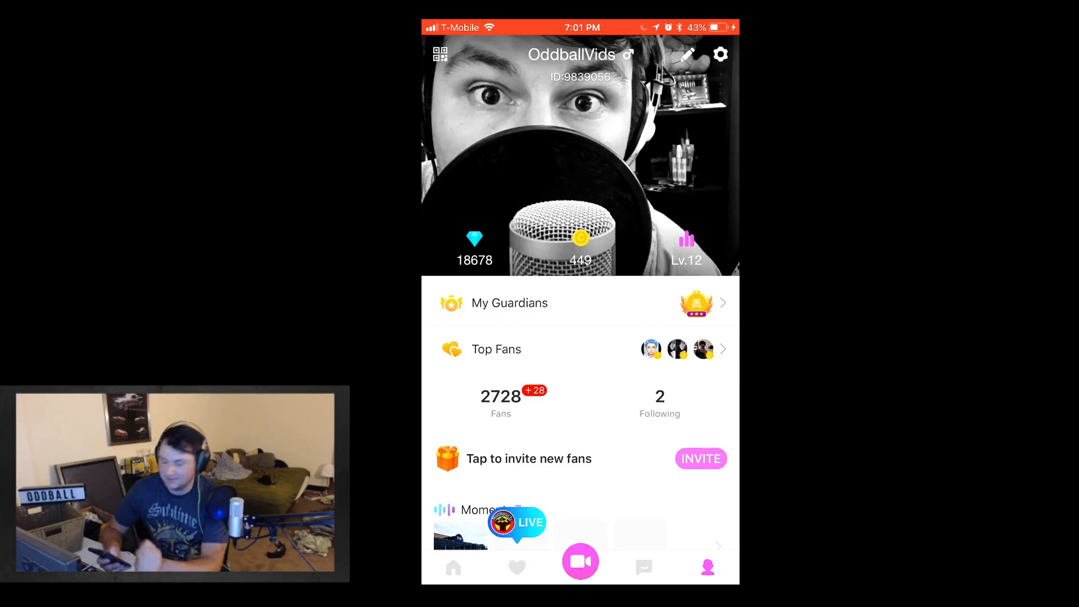
{"action": "scroll", "coordinate": [580, 337], "scroll_direction": "down", "scroll_amount": 5}
{"action": "scroll", "coordinate": [581, 337], "scroll_direction": "up", "scroll_amount": 5}
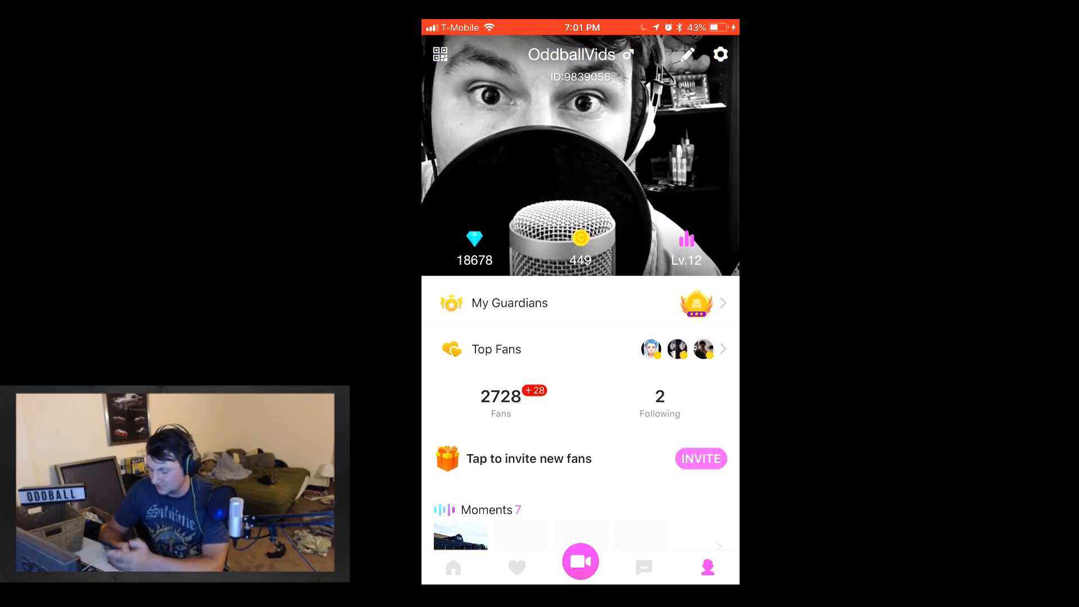
Step: Leave LiveMe, reopen it from the phone's second home-screen page and bring up the broadcast type choices
{"action": "key", "text": "Home"}
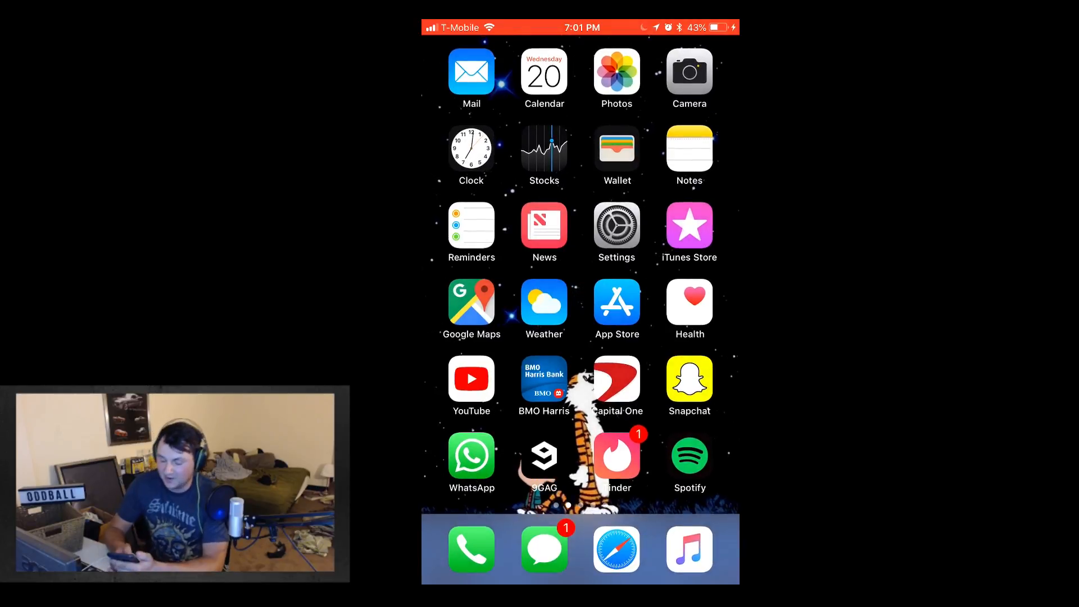
{"action": "left_click_drag", "start_coordinate": [674, 337], "coordinate": [478, 337]}
{"action": "left_click", "coordinate": [617, 455]}
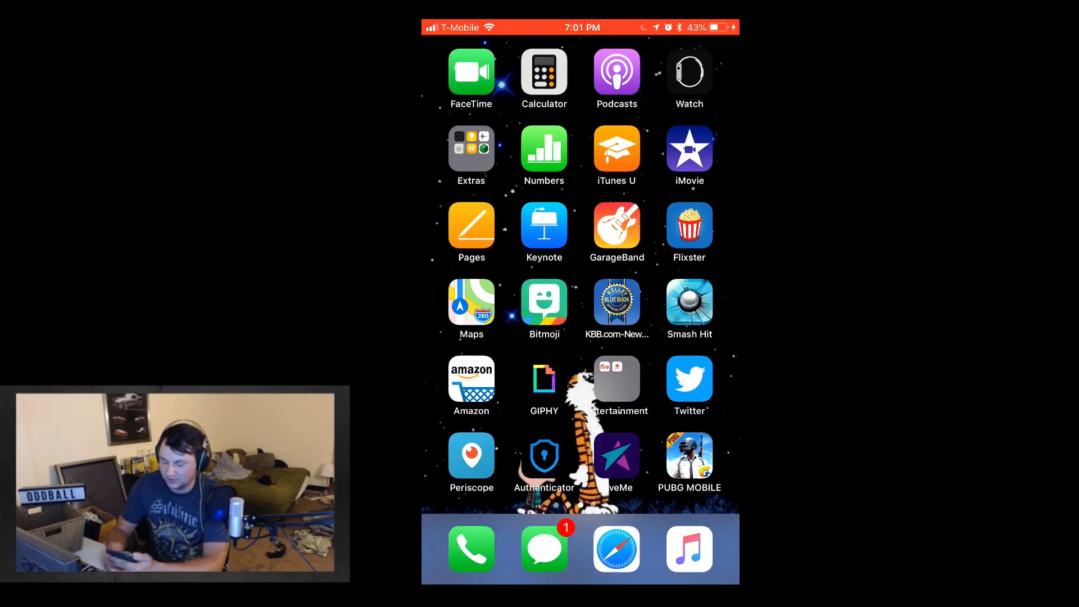
{"action": "left_click", "coordinate": [581, 561]}
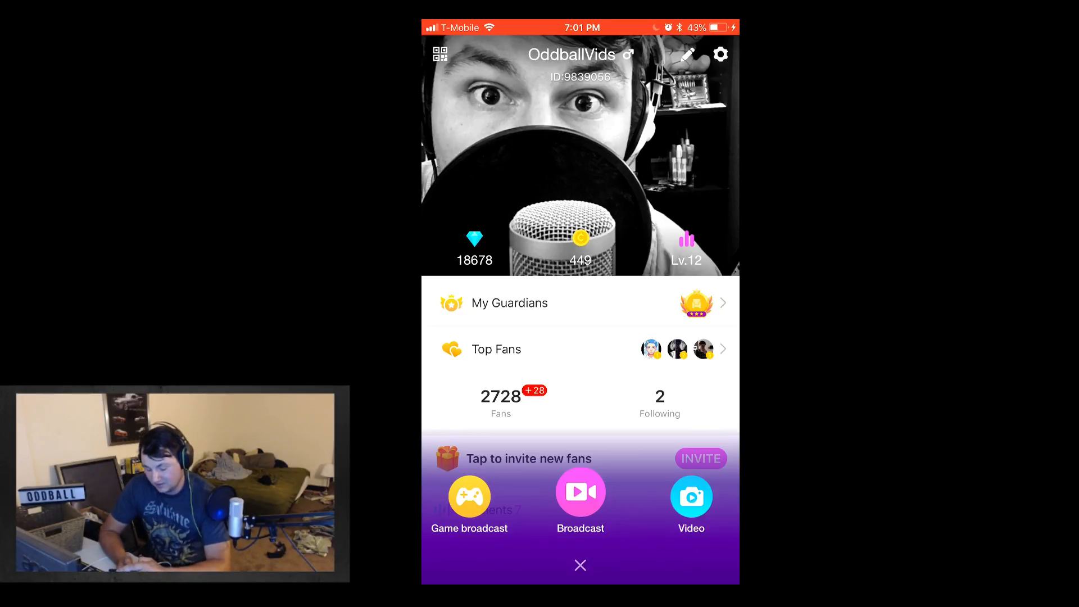
Step: Switch to Safari, open the "Game Broadcast - LiveMe" result for "live.me game app" and bring up the sign-up form
{"action": "key", "text": "Home"}
{"action": "left_click", "coordinate": [616, 541]}
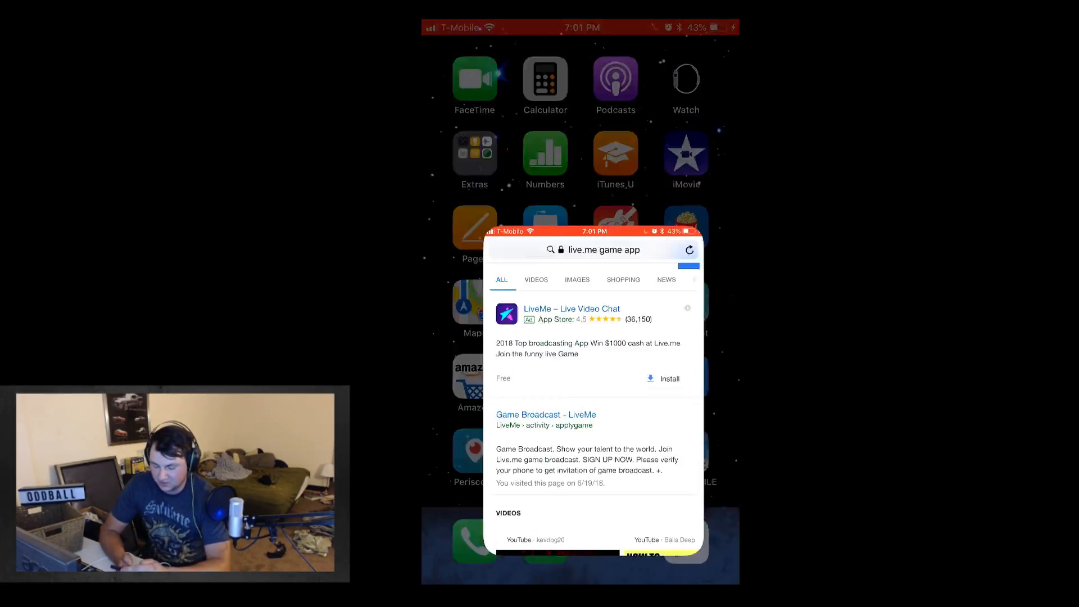
{"action": "scroll", "coordinate": [580, 329], "scroll_direction": "up", "scroll_amount": 2}
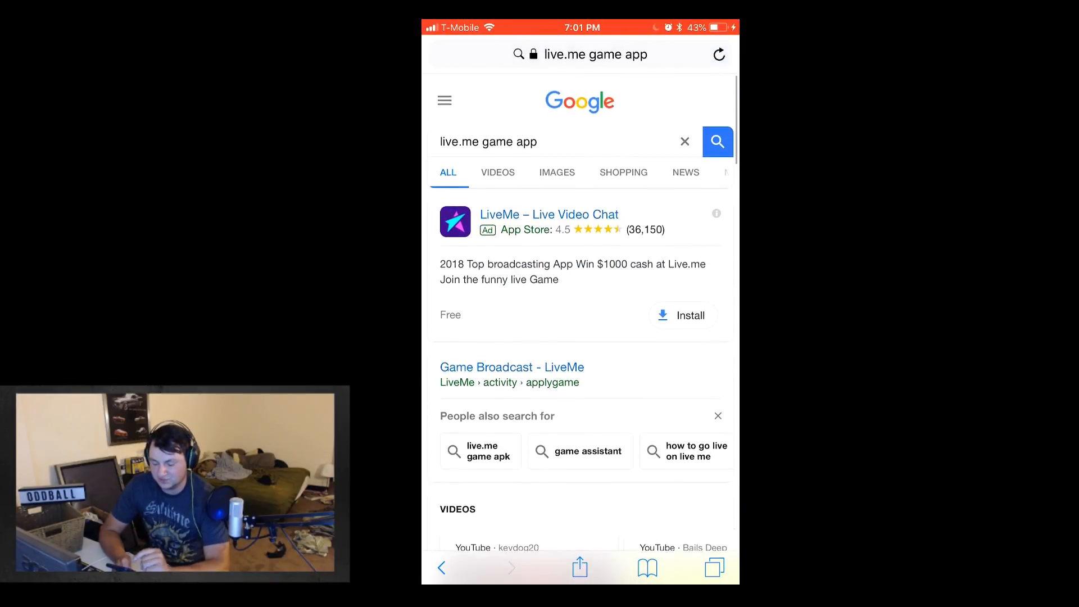
{"action": "scroll", "coordinate": [581, 313], "scroll_direction": "down", "scroll_amount": 1}
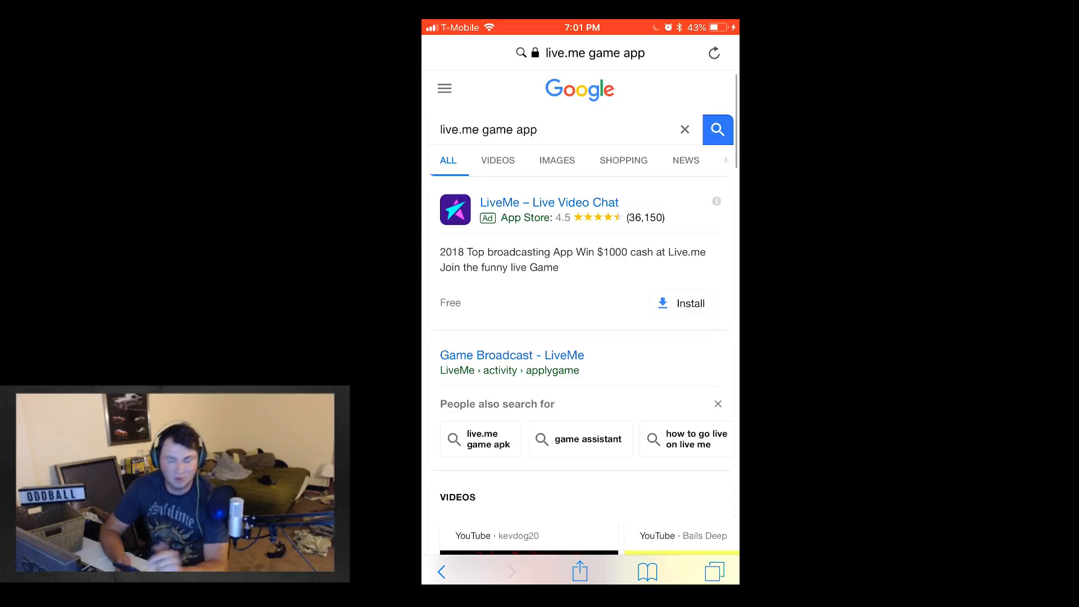
{"action": "scroll", "coordinate": [580, 329], "scroll_direction": "down", "scroll_amount": 2}
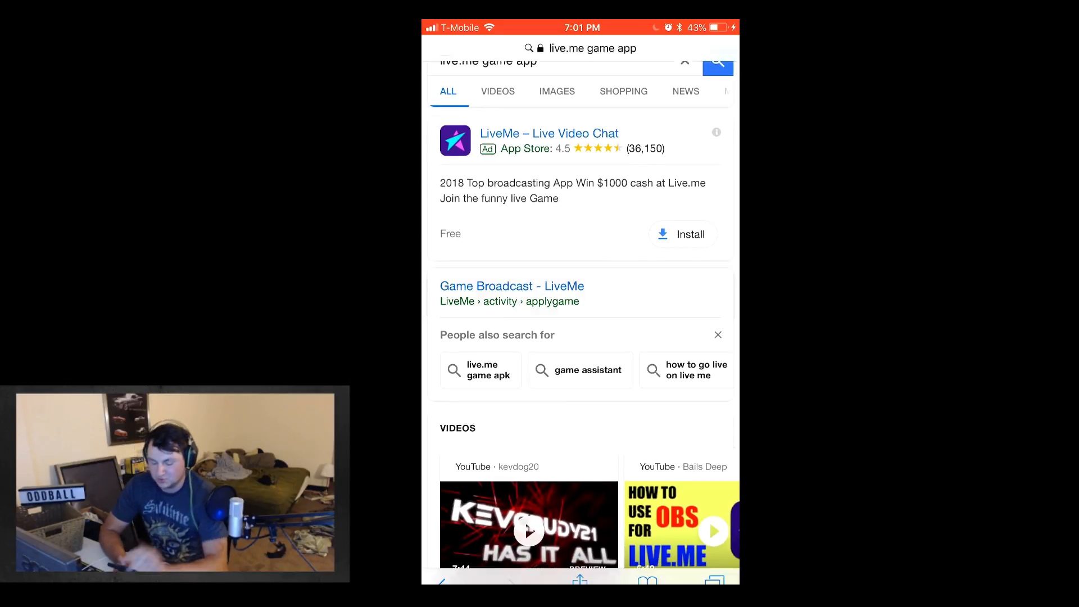
{"action": "left_click", "coordinate": [512, 285]}
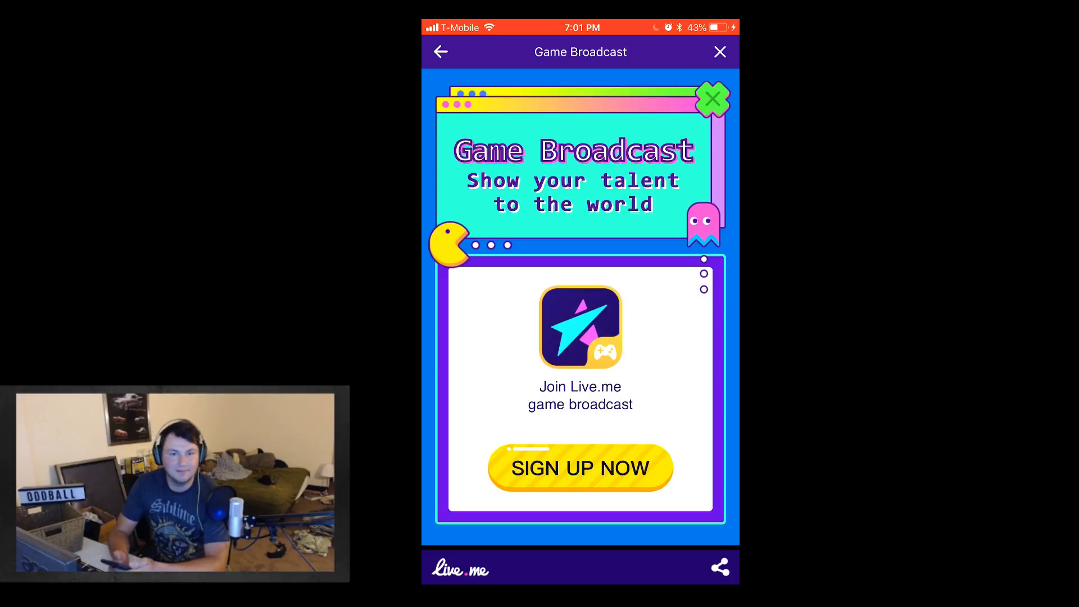
{"action": "left_click", "coordinate": [580, 468]}
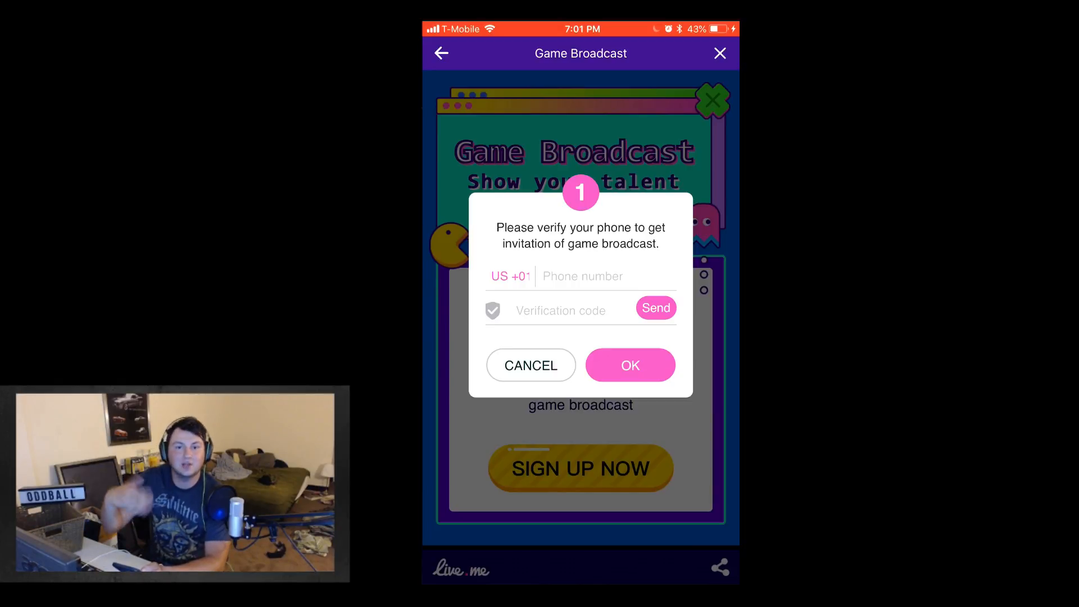
Step: Leave the game broadcast sign-up form for the phone's home screen and go to its next page of apps
{"action": "key", "text": "Home"}
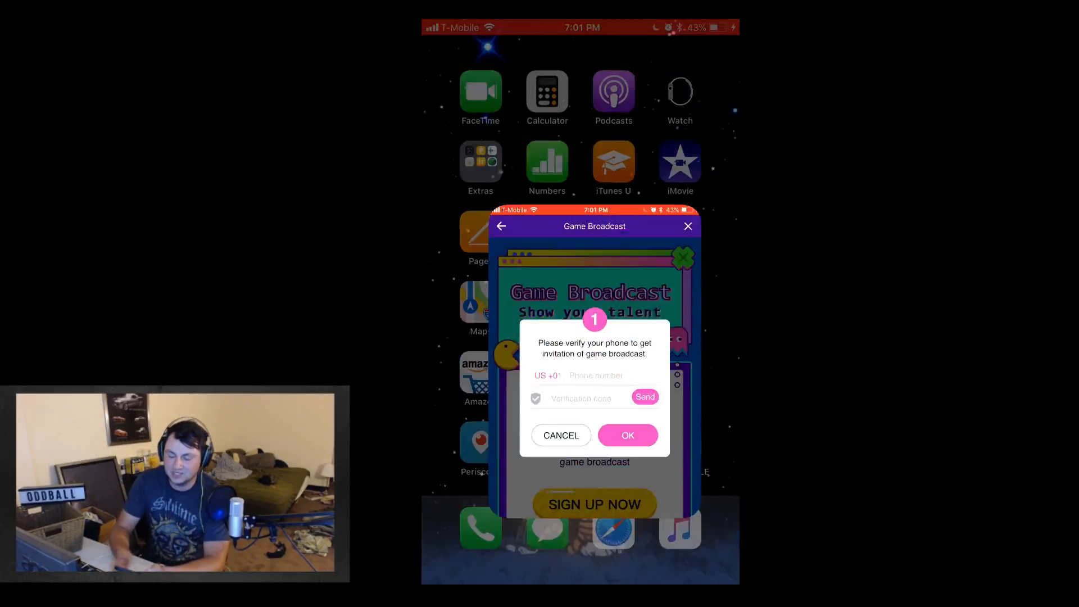
{"action": "left_click_drag", "start_coordinate": [674, 337], "coordinate": [483, 337]}
{"action": "left_click", "coordinate": [544, 303]}
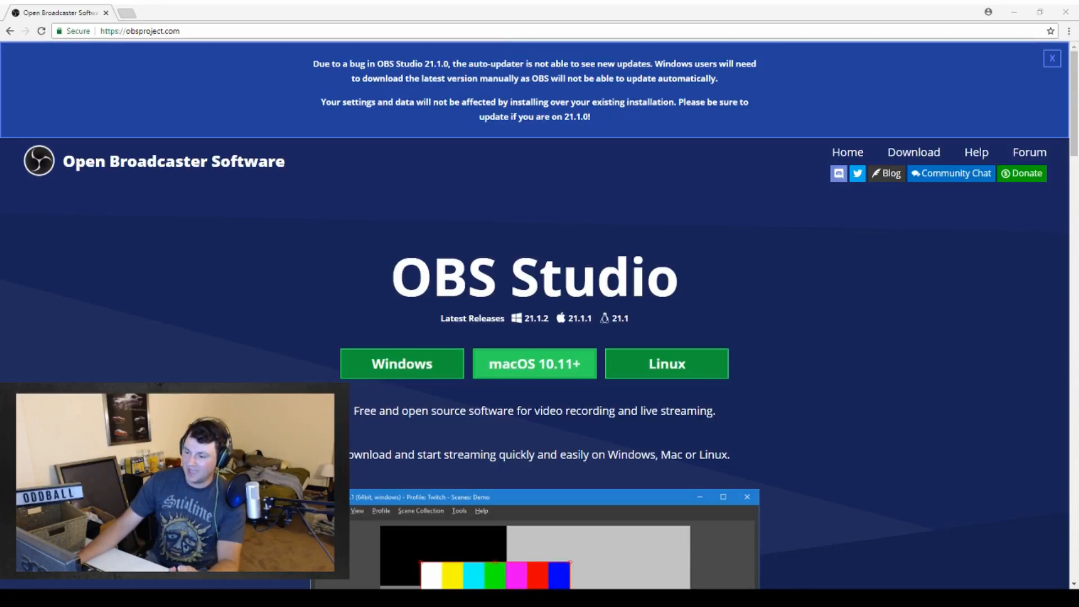
Step: Download OBS Studio for Windows from obsproject.com, run the installer and proceed to its license agreement
{"action": "left_click", "coordinate": [375, 377]}
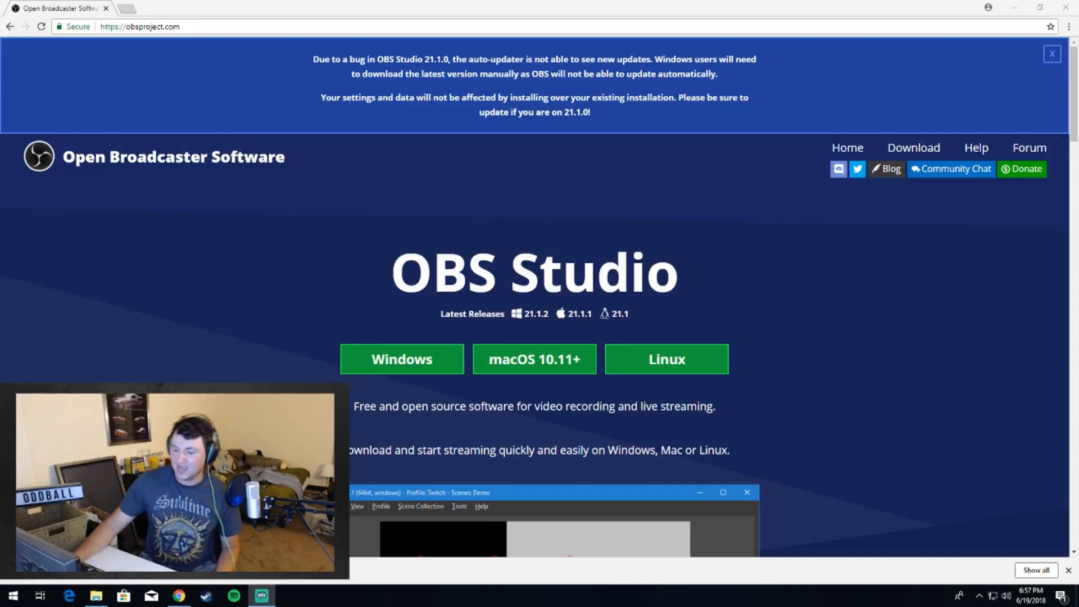
{"action": "left_click", "coordinate": [44, 571]}
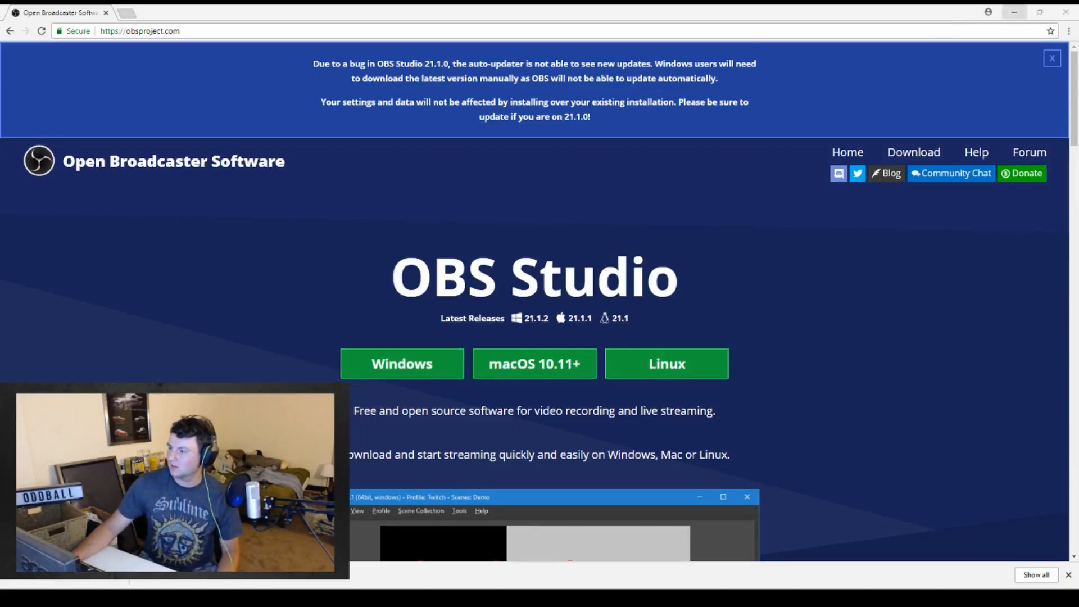
{"action": "left_click", "coordinate": [594, 388]}
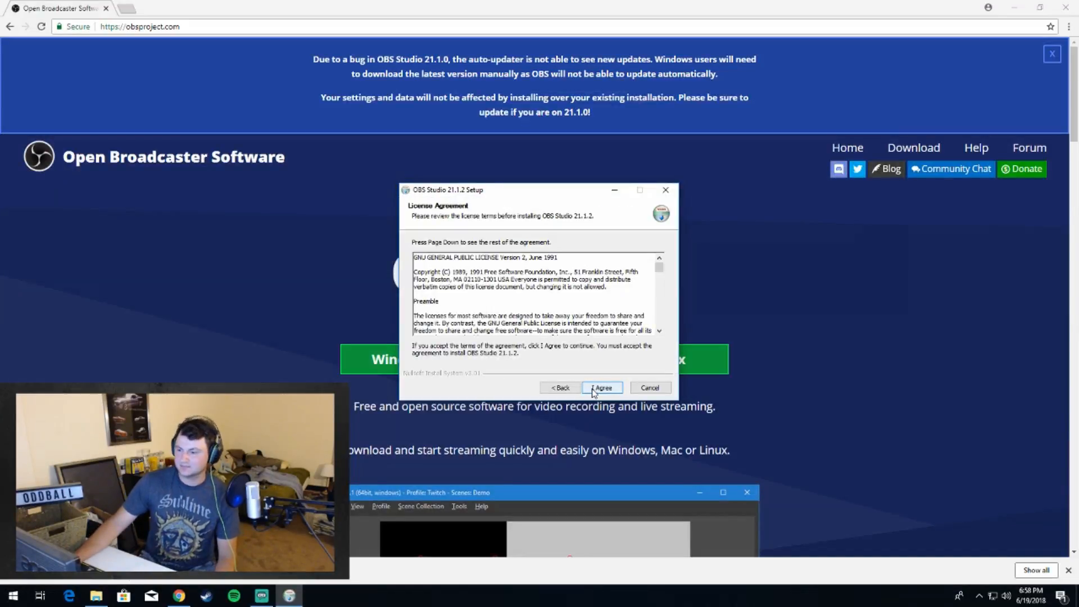
Step: Minimize the browser, accept the setup license, install OBS Studio 21.1.2 with the default folder and components, and launch it
{"action": "left_click", "coordinate": [1015, 8]}
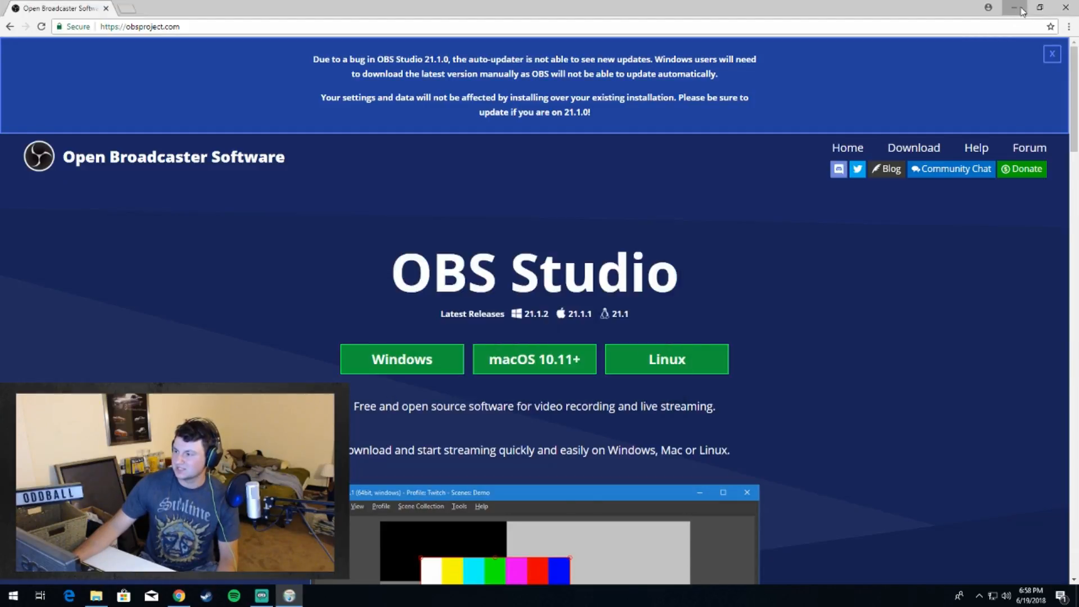
{"action": "left_click", "coordinate": [590, 388]}
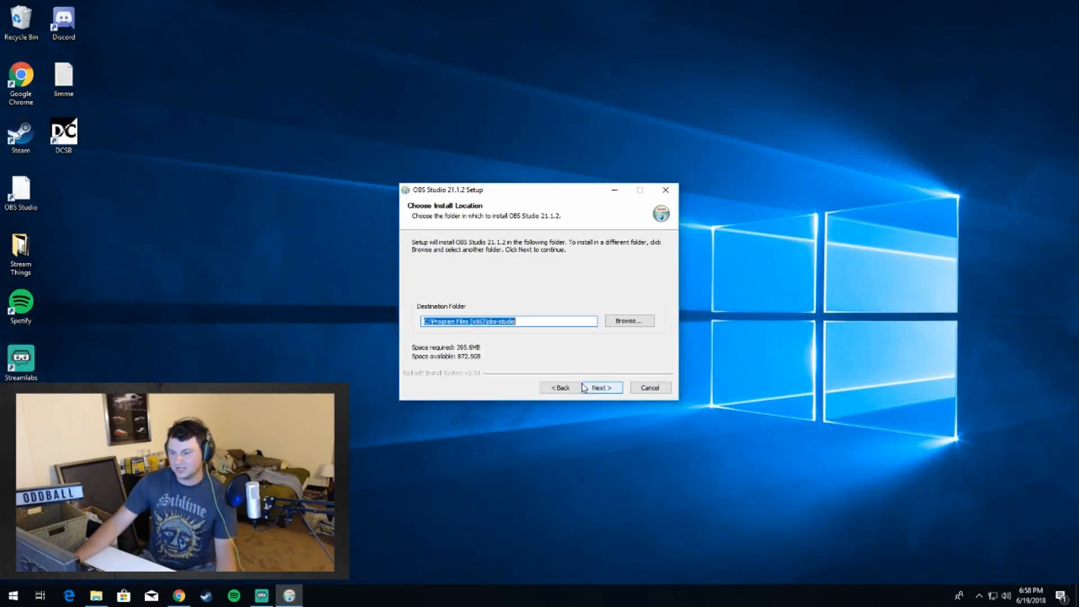
{"action": "left_click", "coordinate": [611, 388]}
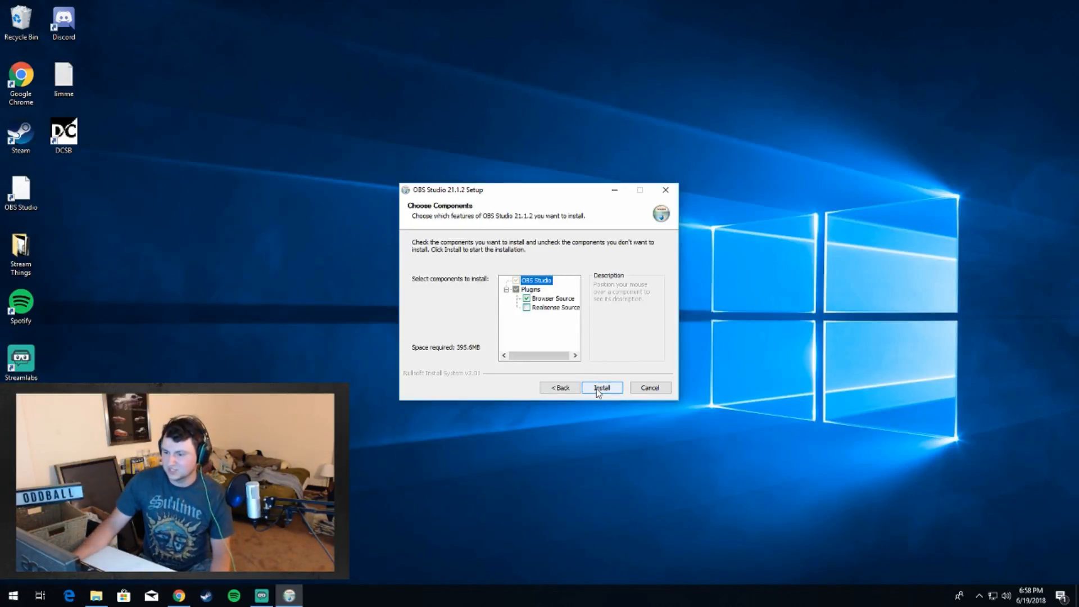
{"action": "left_click", "coordinate": [602, 388]}
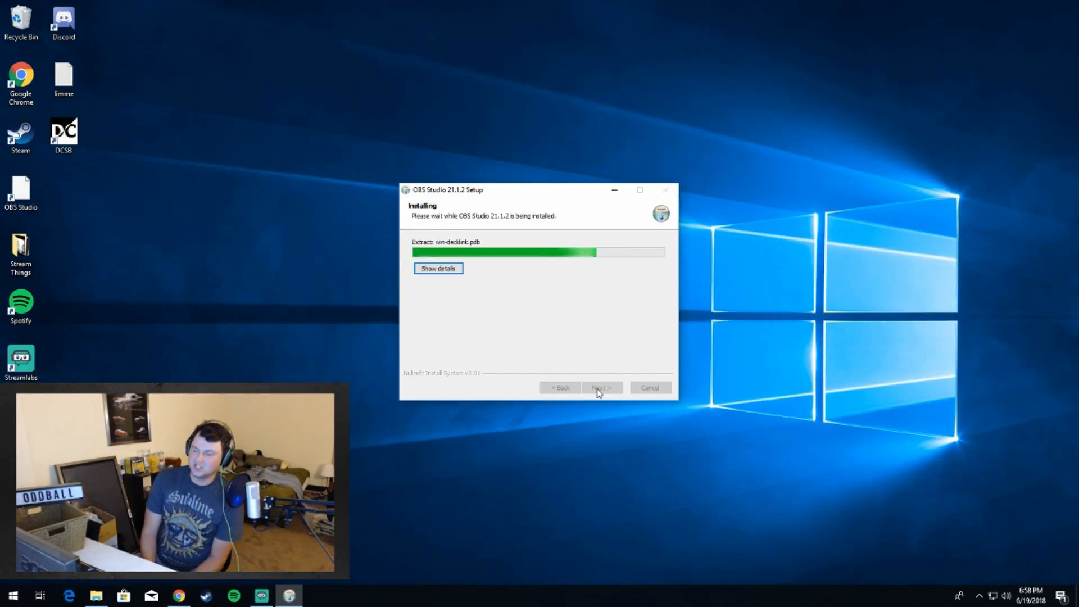
{"action": "left_click", "coordinate": [593, 390]}
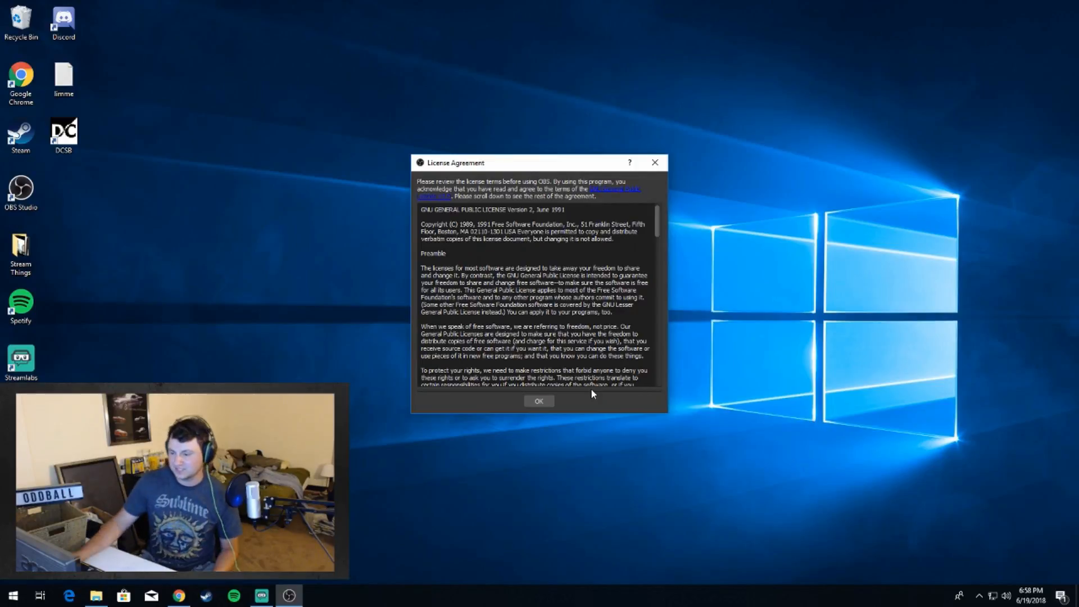
Step: Skim through the OBS license agreement shown at first launch and accept it
{"action": "scroll", "coordinate": [537, 296], "scroll_direction": "down", "scroll_amount": 15}
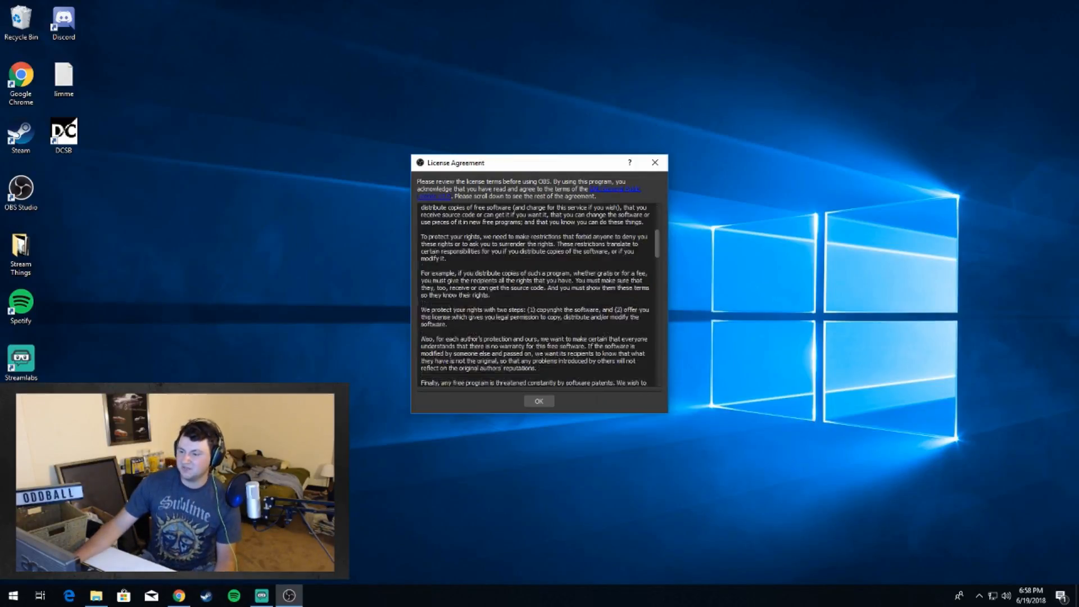
{"action": "scroll", "coordinate": [537, 295], "scroll_direction": "down", "scroll_amount": 20}
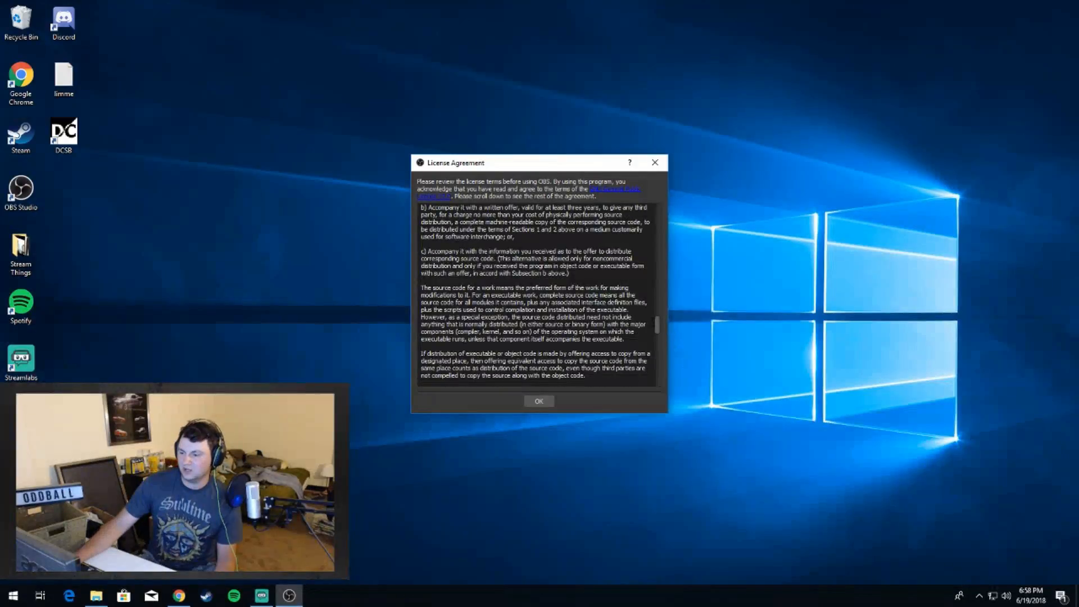
{"action": "left_click", "coordinate": [535, 400]}
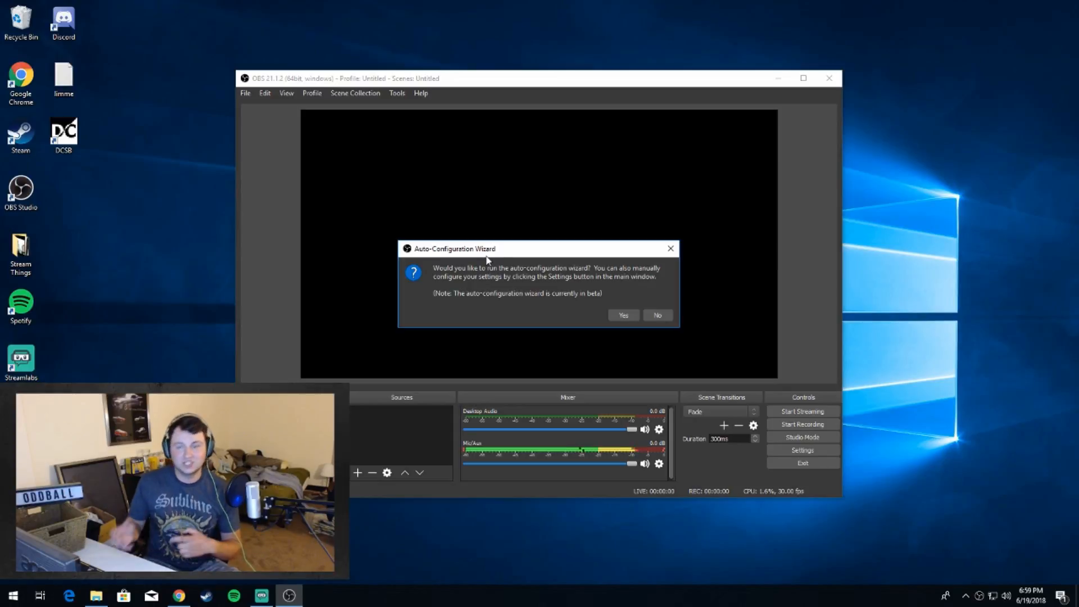
Step: Run the Auto-Configuration Wizard with usage set to optimize for streaming and recording secondary, and continue to the video settings
{"action": "left_click", "coordinate": [624, 315]}
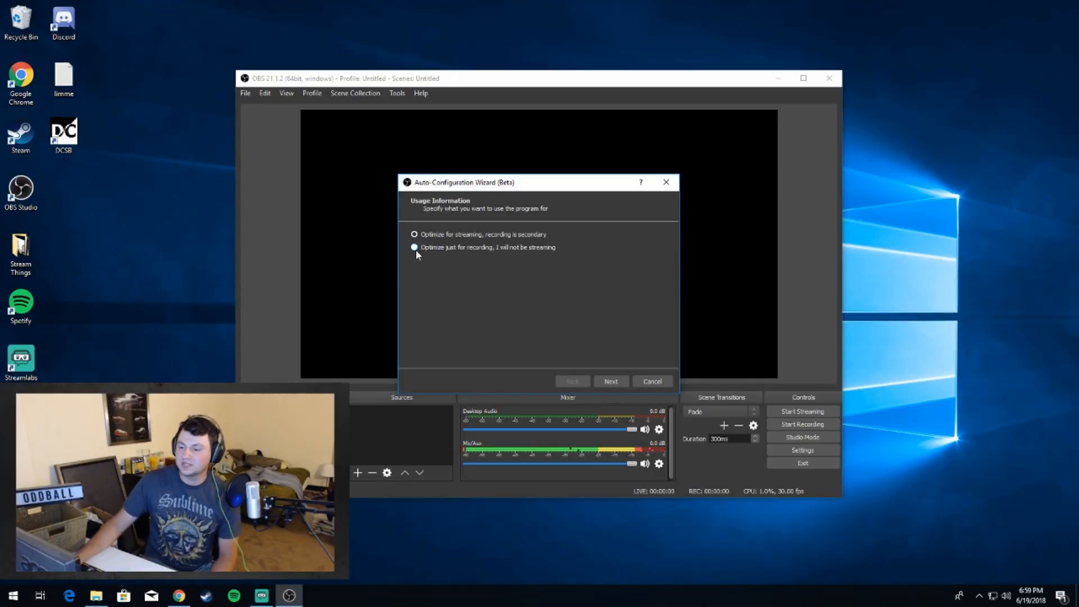
{"action": "left_click", "coordinate": [414, 248]}
{"action": "left_click", "coordinate": [414, 235]}
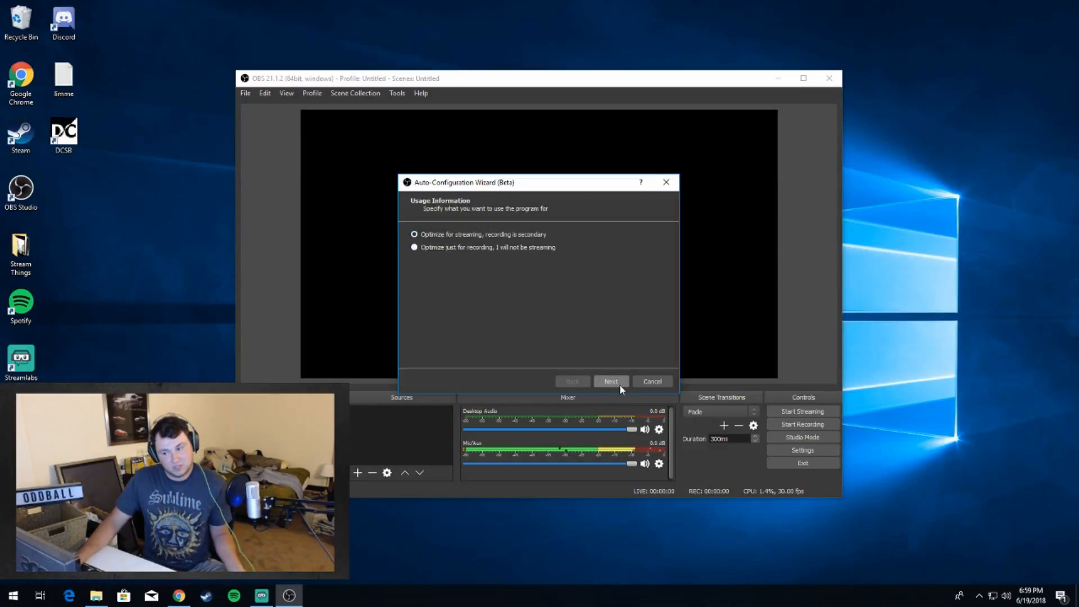
{"action": "left_click", "coordinate": [605, 382]}
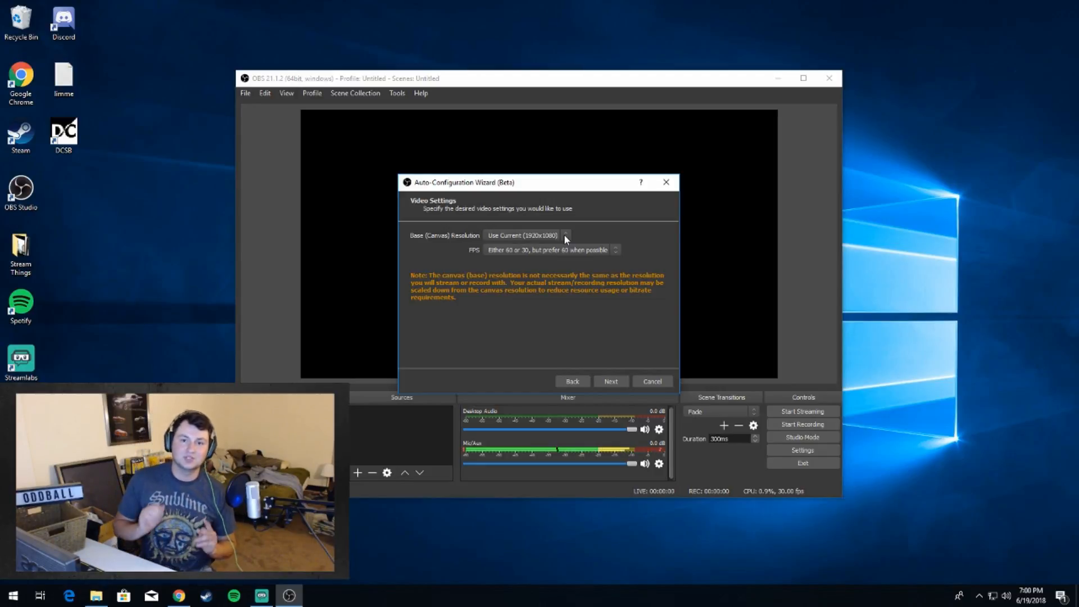
Step: Reposition the wizard window over the OBS preview and set the FPS to 30 in its video settings
{"action": "left_click_drag", "start_coordinate": [525, 183], "coordinate": [536, 311]}
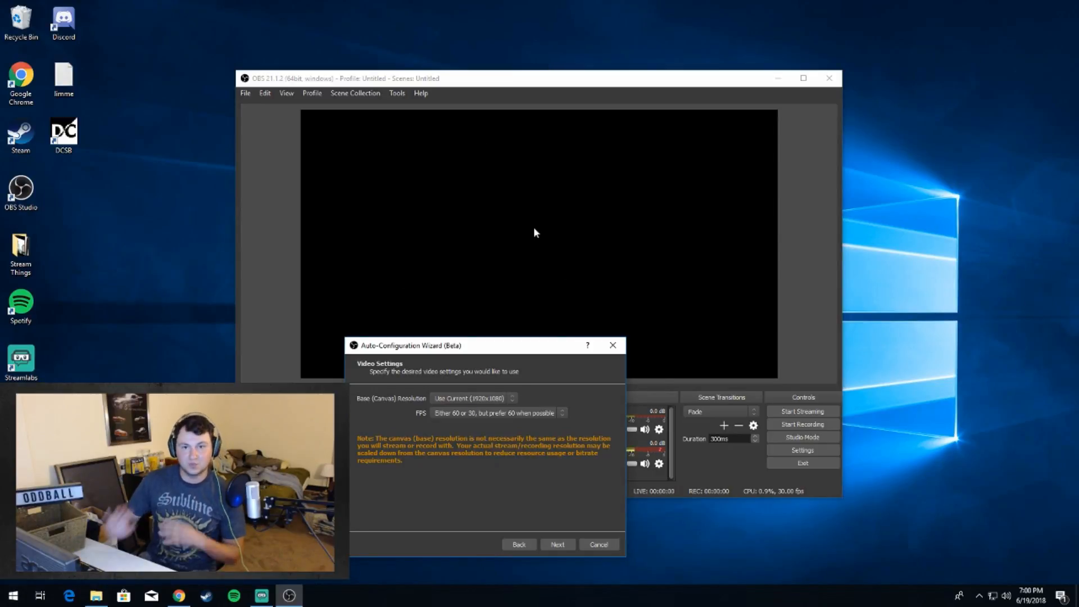
{"action": "left_click_drag", "start_coordinate": [503, 348], "coordinate": [544, 283]}
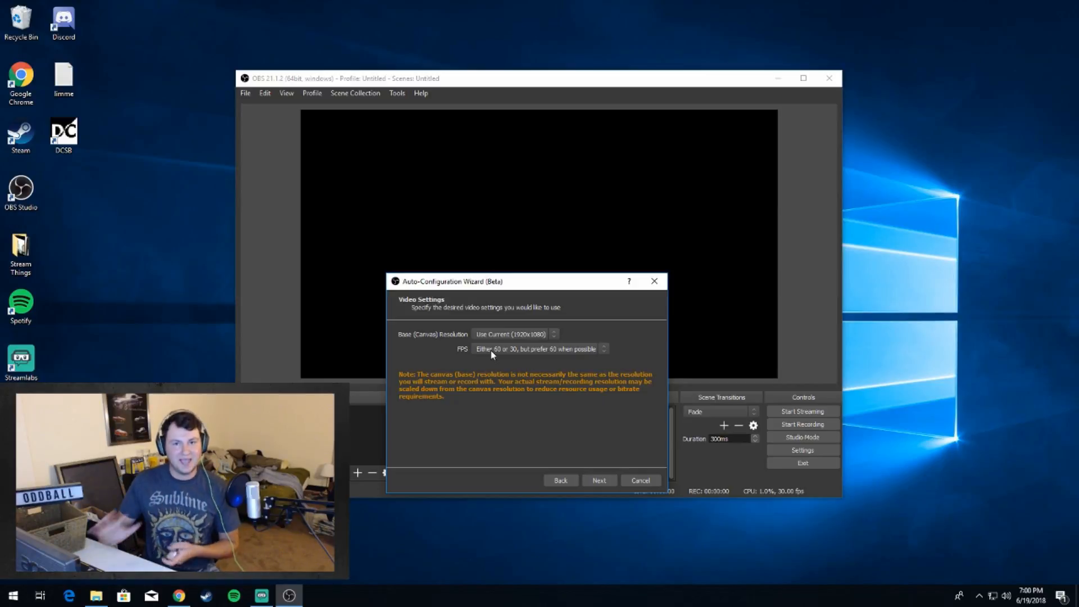
{"action": "left_click", "coordinate": [592, 347]}
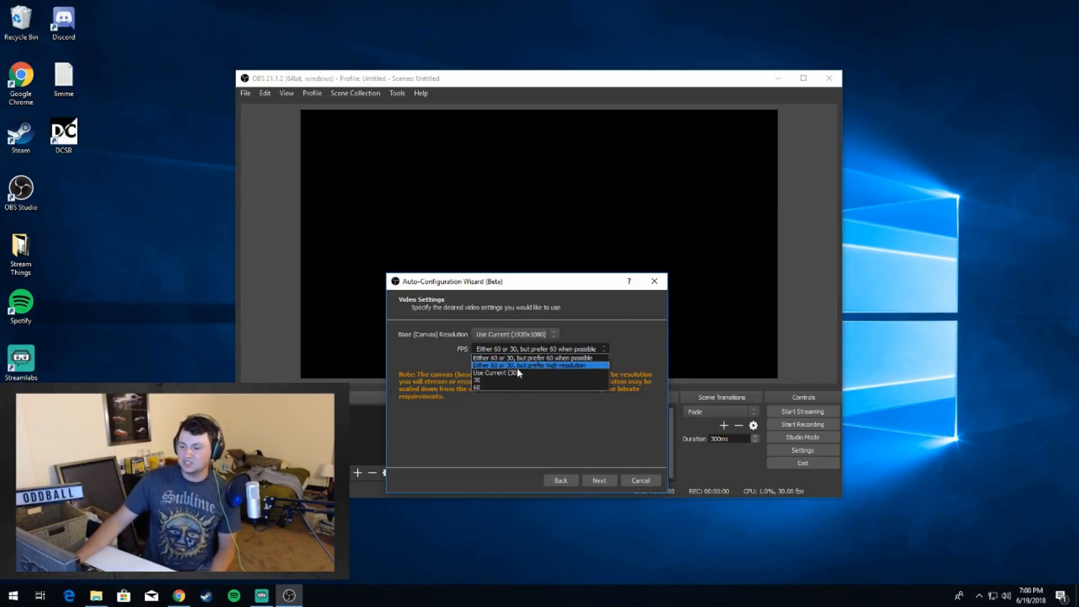
{"action": "left_click", "coordinate": [500, 377]}
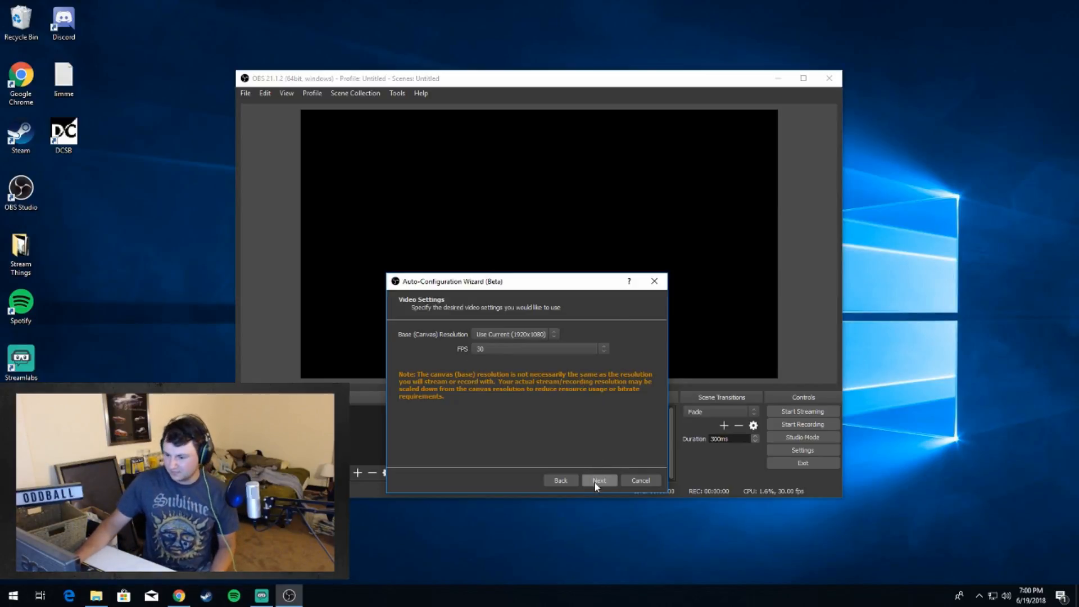
Step: Keep the wizard's FPS at 30, continue to the stream information page and move the wizard window up over the preview
{"action": "left_click", "coordinate": [581, 349]}
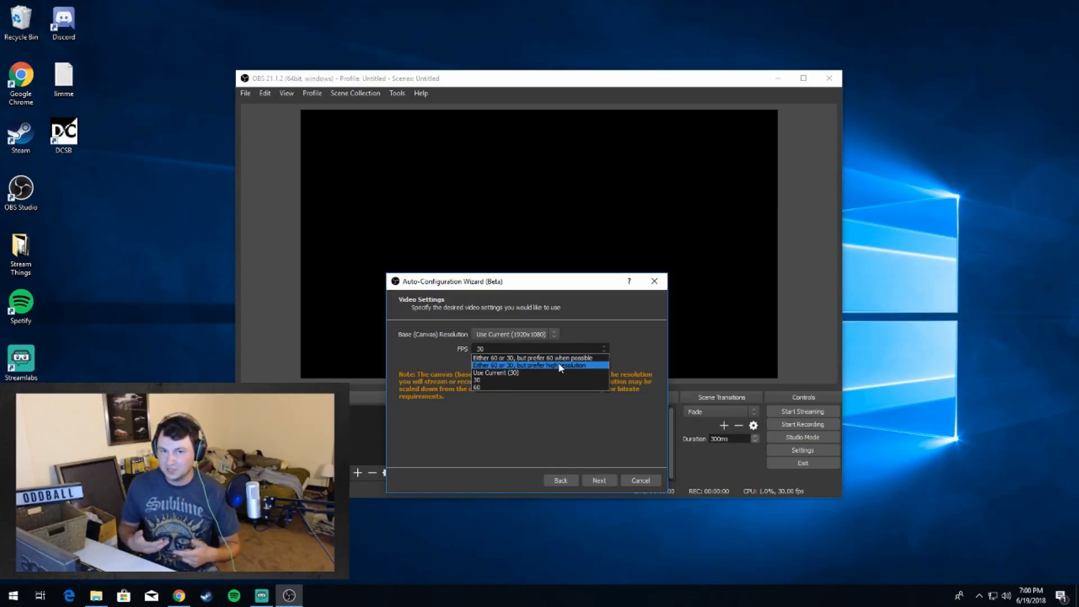
{"action": "left_click", "coordinate": [560, 380]}
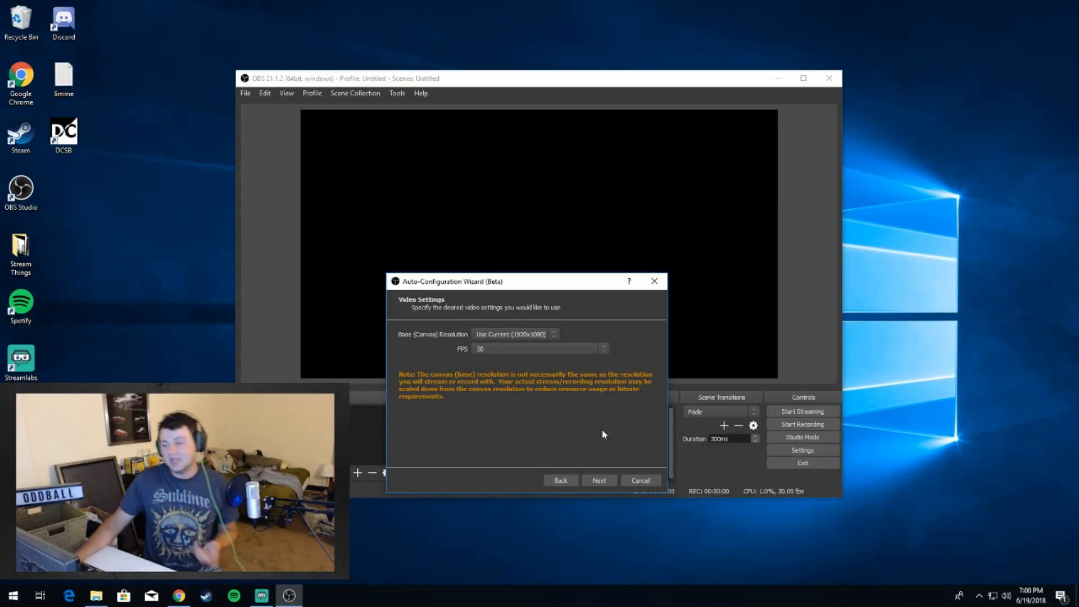
{"action": "left_click", "coordinate": [602, 482]}
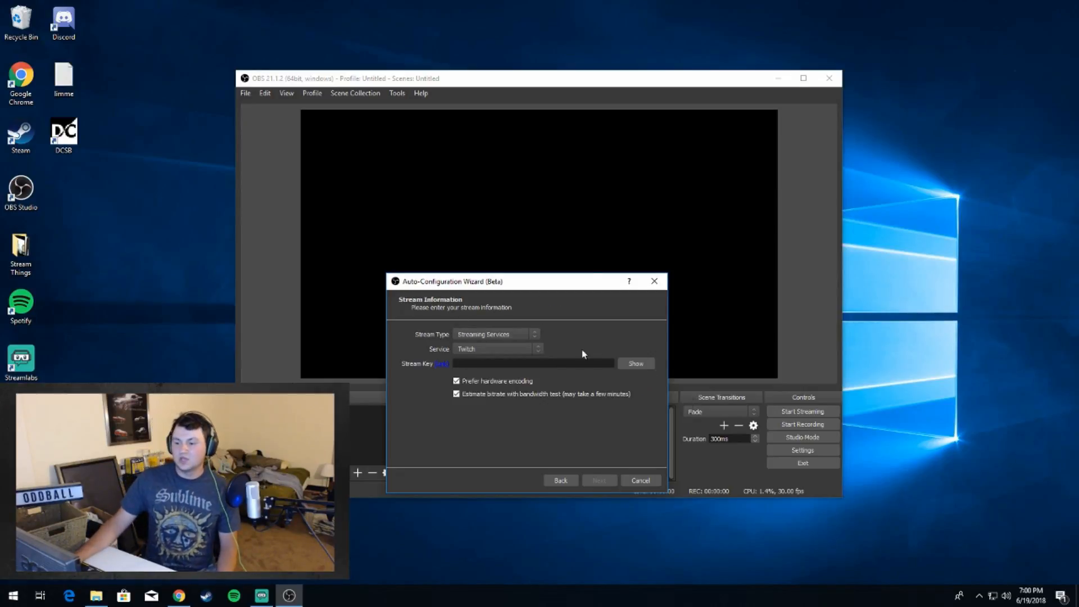
{"action": "left_click_drag", "start_coordinate": [487, 282], "coordinate": [494, 146]}
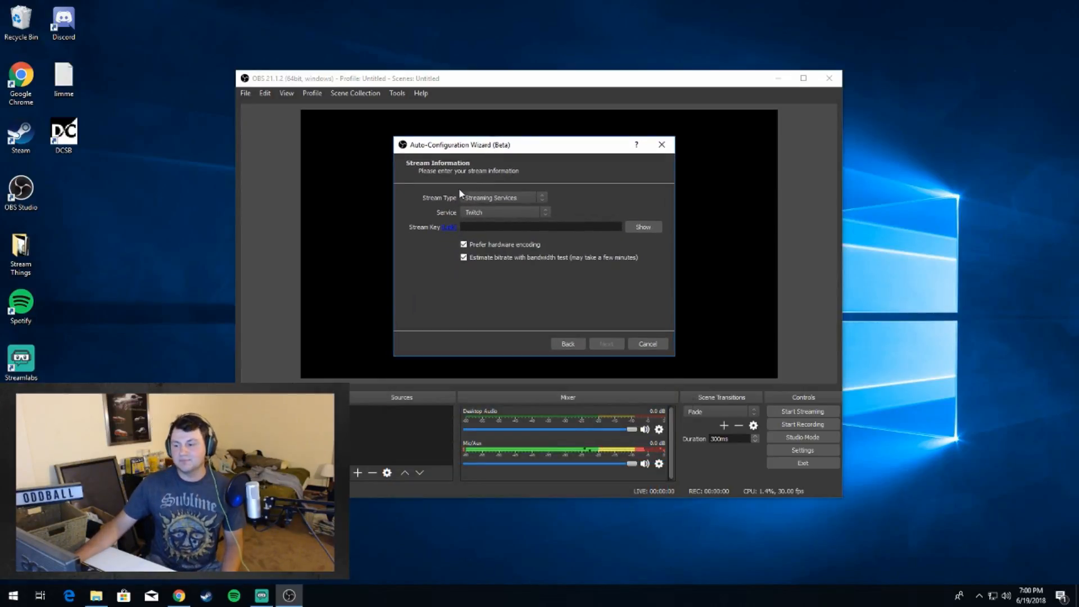
Step: Keep the stream type at Streaming Services, and switch the service to YouTube / YouTube Gaming and back to Twitch
{"action": "left_click", "coordinate": [503, 198]}
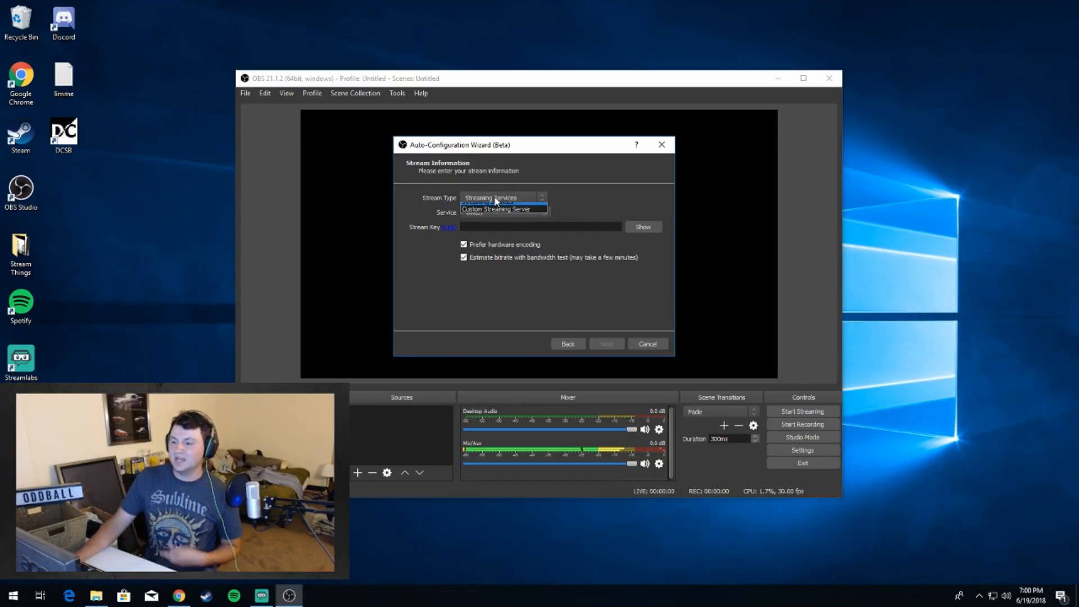
{"action": "left_click", "coordinate": [501, 206]}
{"action": "left_click", "coordinate": [494, 212]}
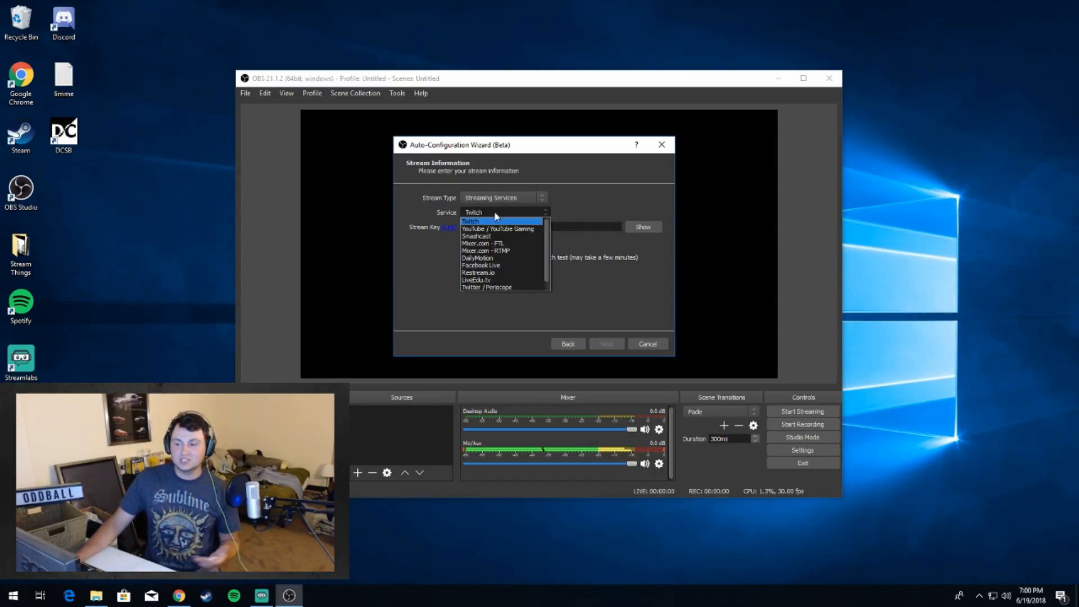
{"action": "left_click", "coordinate": [494, 229]}
{"action": "left_click", "coordinate": [491, 213]}
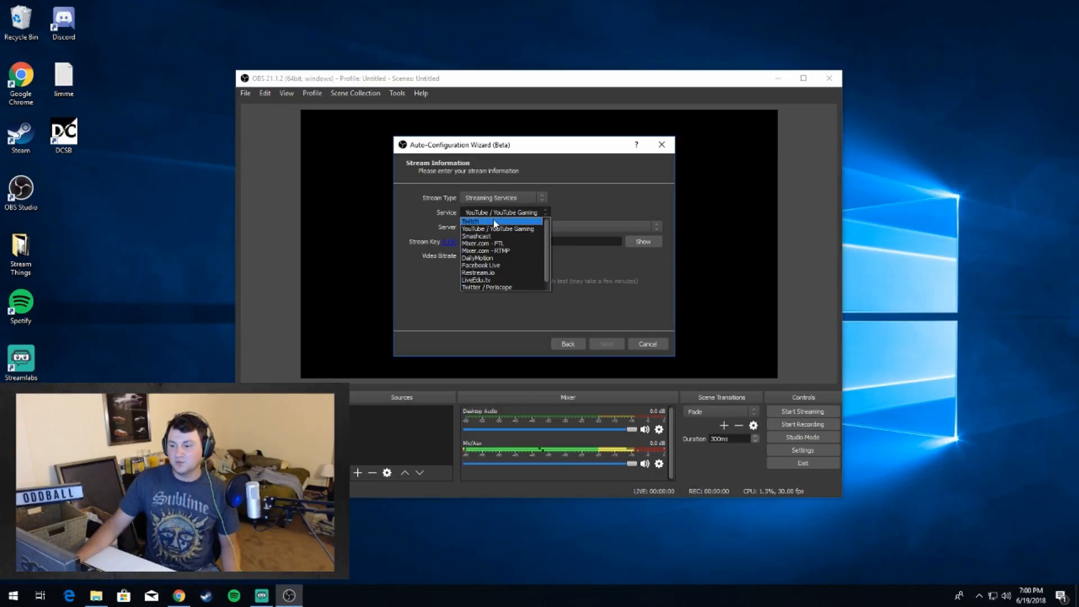
{"action": "left_click", "coordinate": [492, 222]}
Step: Keep the Streaming Services type, fill in a placeholder stream key, and run the wizard through its final results and apply the settings
{"action": "left_click", "coordinate": [498, 197]}
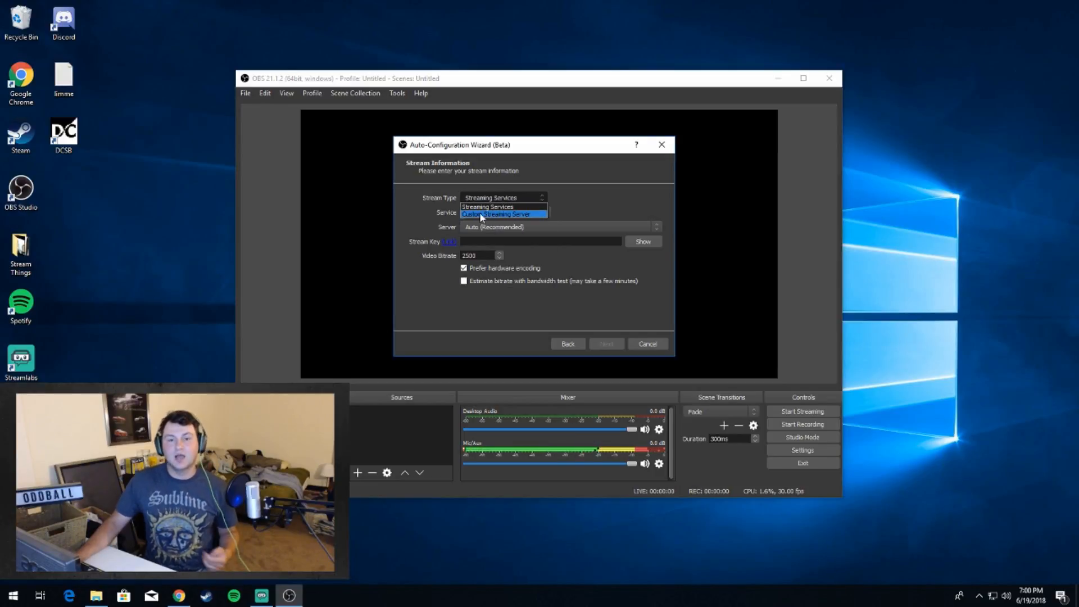
{"action": "left_click", "coordinate": [470, 214]}
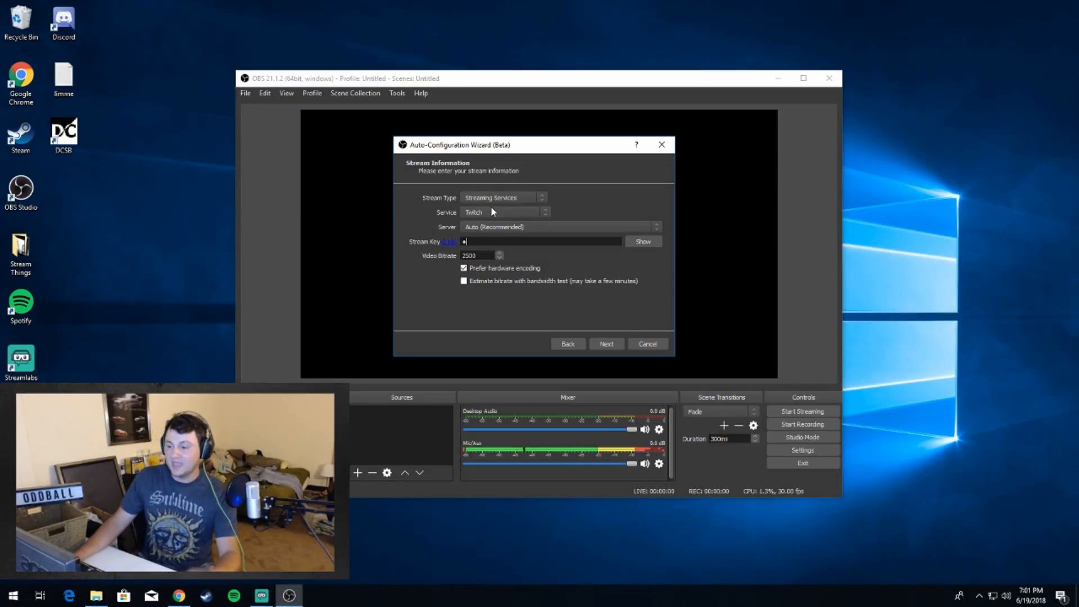
{"action": "left_click", "coordinate": [607, 345]}
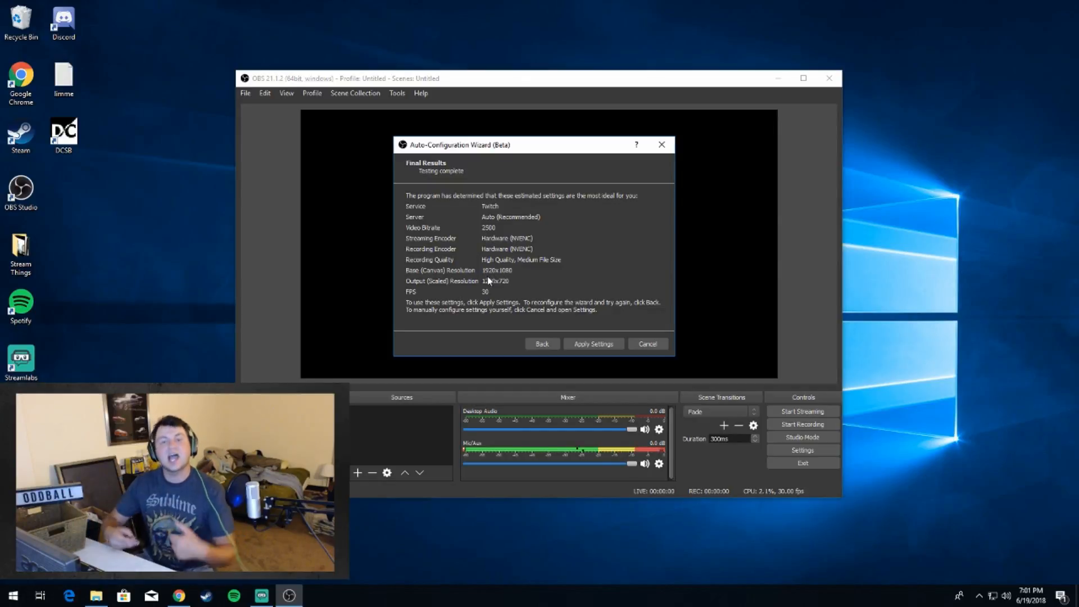
{"action": "left_click", "coordinate": [594, 344]}
Step: Lower the Mic/Aux and Desktop Audio volumes in the mixer to their minimum
{"action": "left_click_drag", "start_coordinate": [632, 464], "coordinate": [386, 443]}
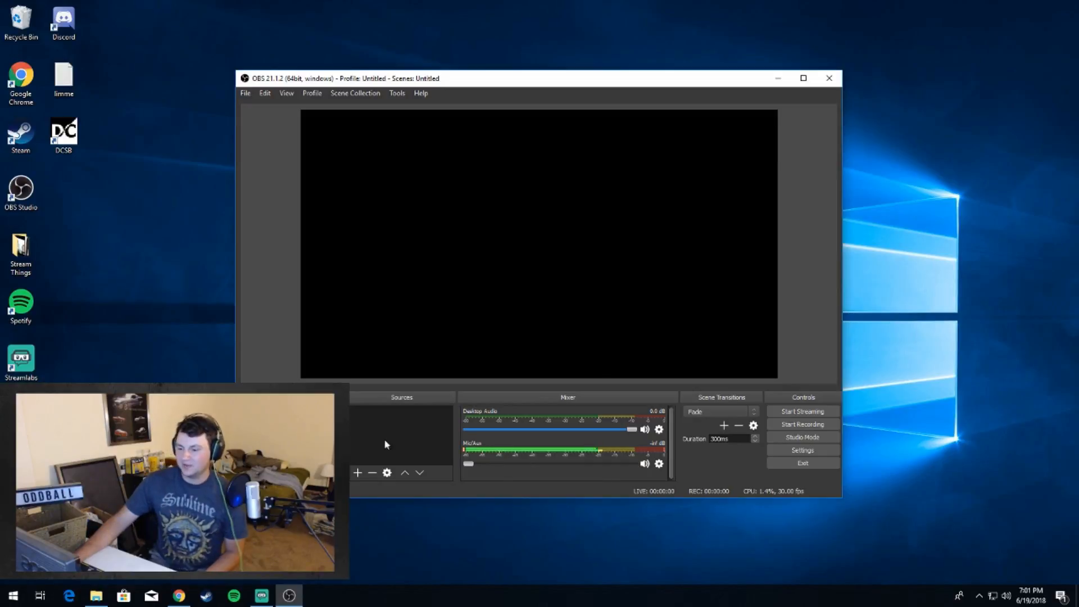
{"action": "left_click_drag", "start_coordinate": [632, 429], "coordinate": [401, 437]}
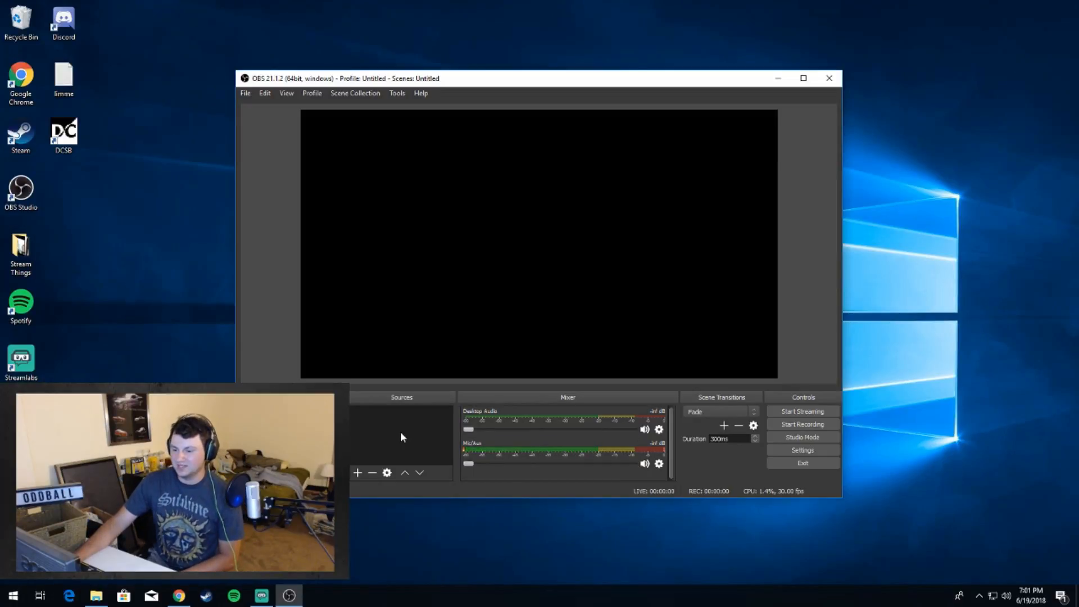
Step: Move and enlarge the OBS window so it fills the screen area beside the webcam overlay
{"action": "left_click", "coordinate": [803, 79]}
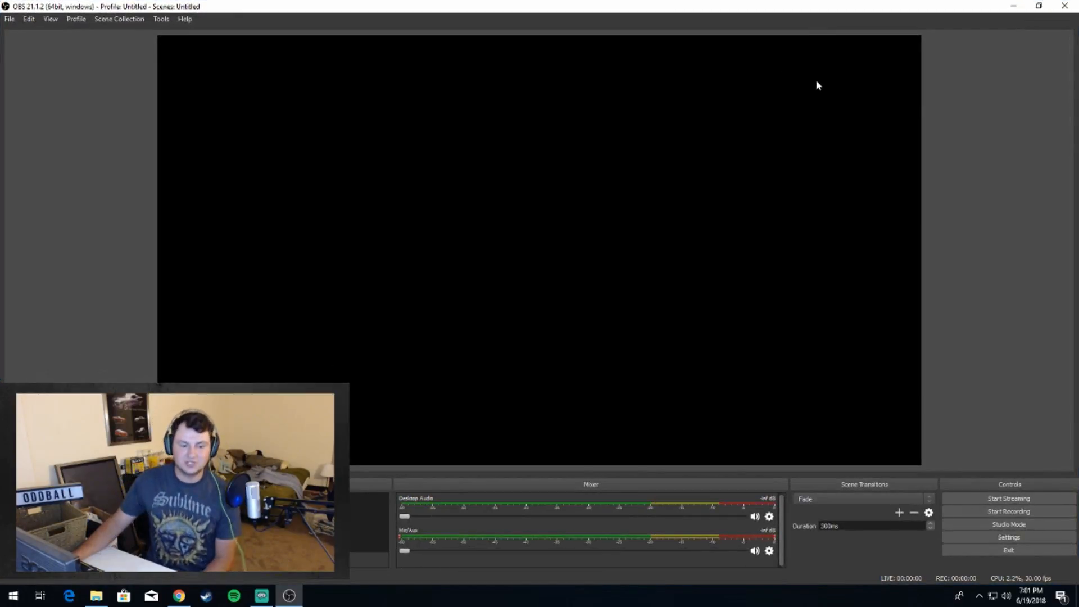
{"action": "left_click", "coordinate": [1039, 6]}
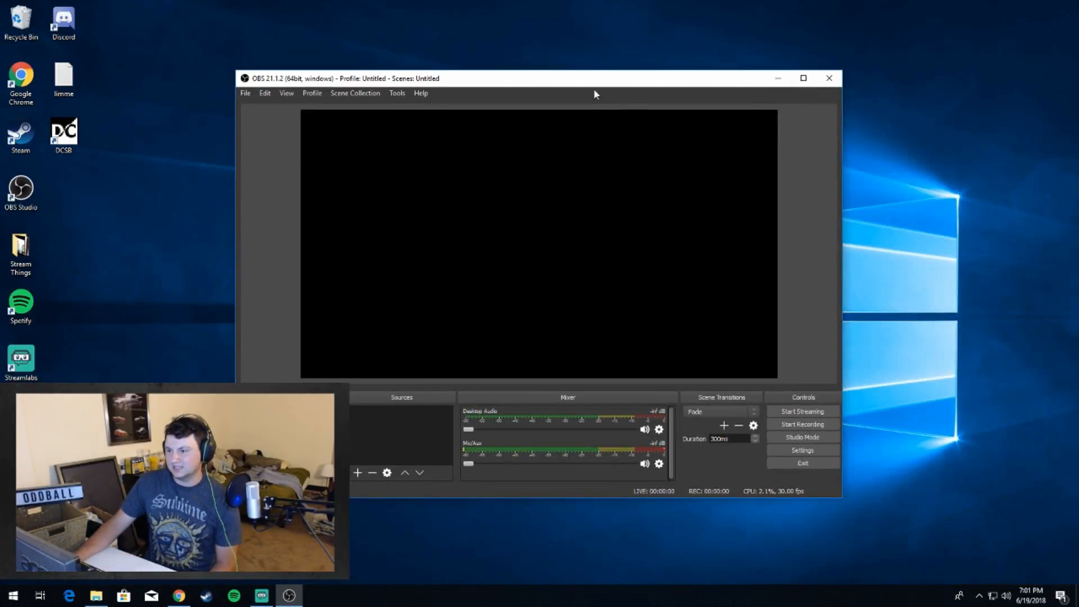
{"action": "left_click_drag", "start_coordinate": [591, 82], "coordinate": [705, 17]}
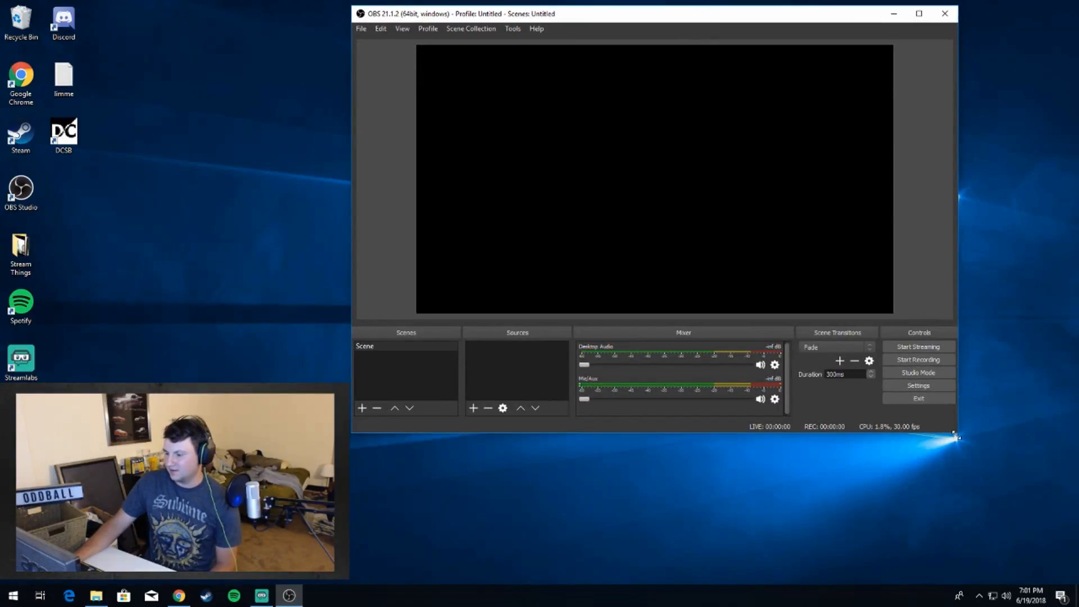
{"action": "left_click_drag", "start_coordinate": [955, 435], "coordinate": [1076, 574]}
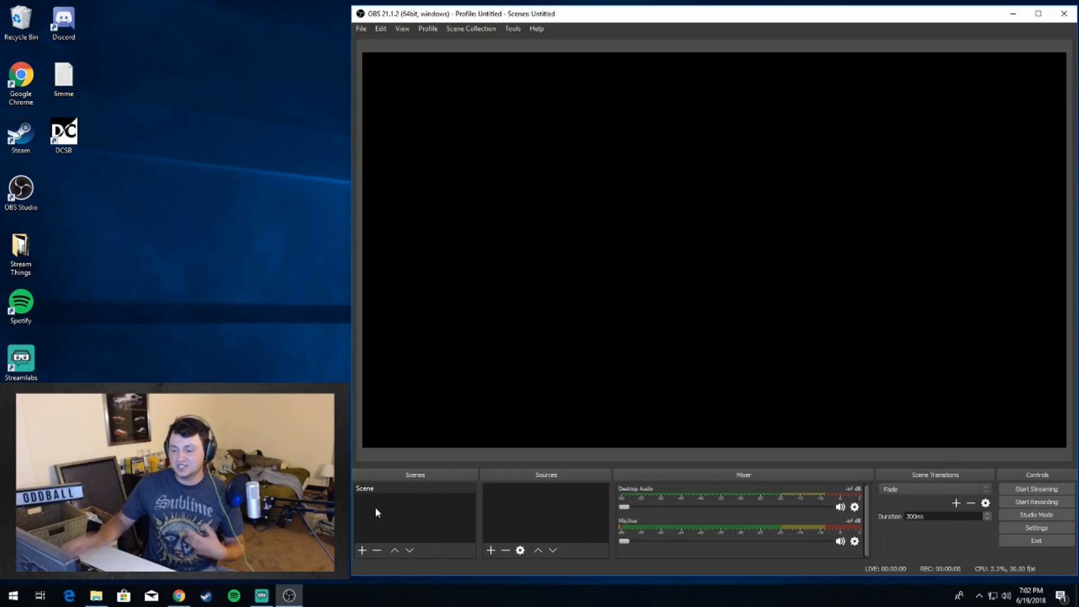
Step: Try to remove the default scene
{"action": "right_click", "coordinate": [373, 486]}
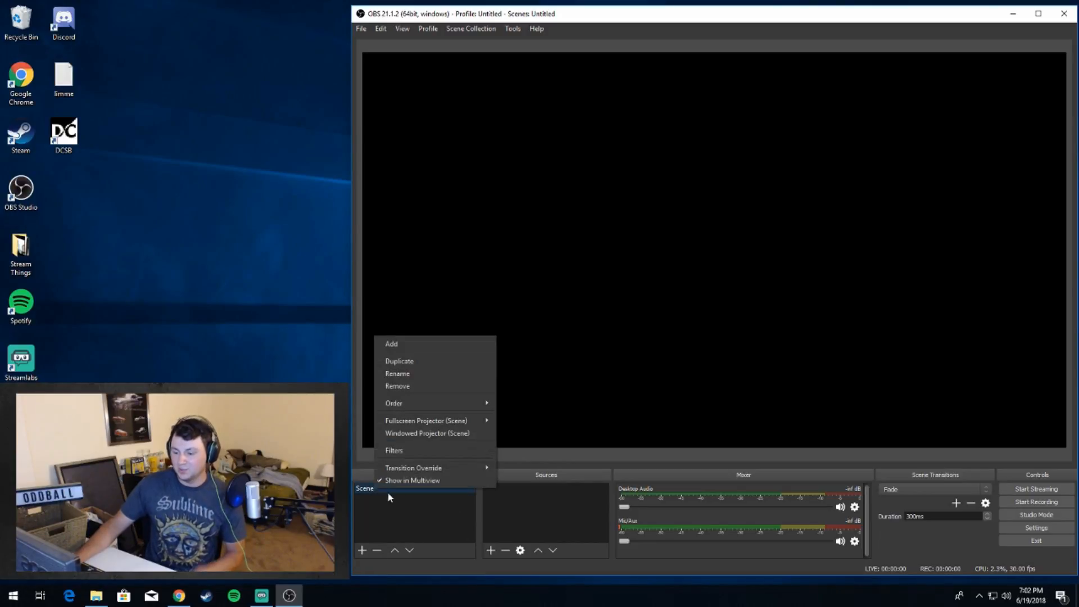
{"action": "left_click", "coordinate": [396, 383]}
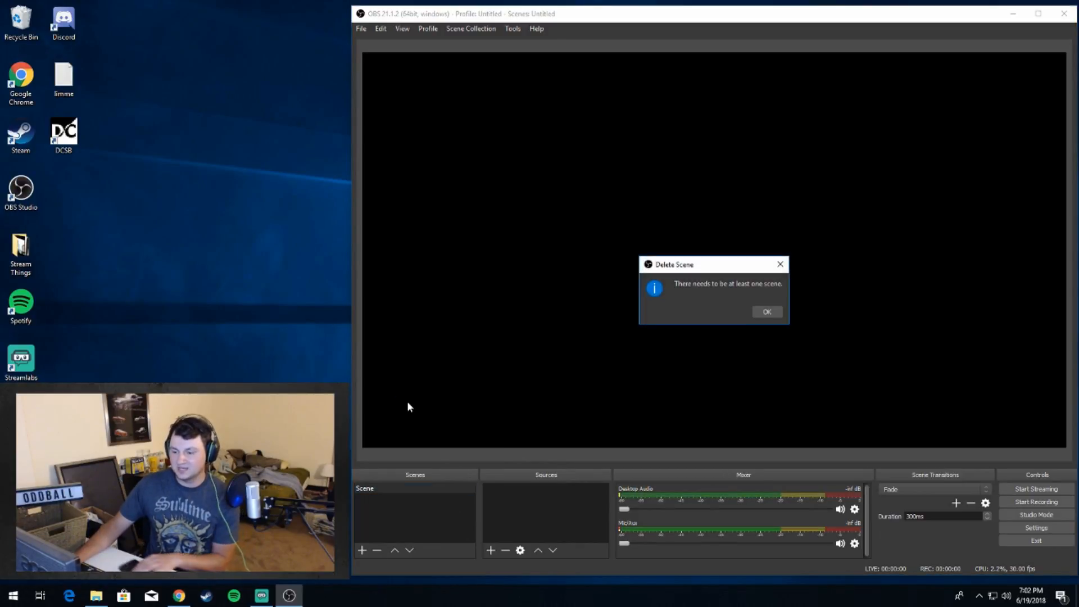
{"action": "left_click", "coordinate": [767, 312]}
Step: Rename the default scene as First
{"action": "right_click", "coordinate": [394, 488]}
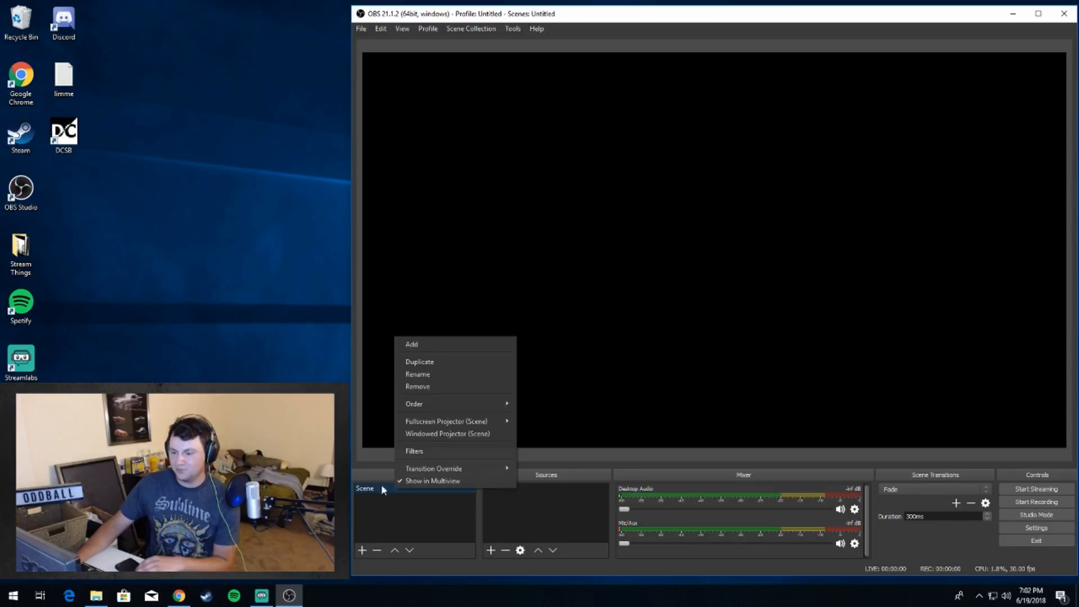
{"action": "left_click", "coordinate": [418, 374]}
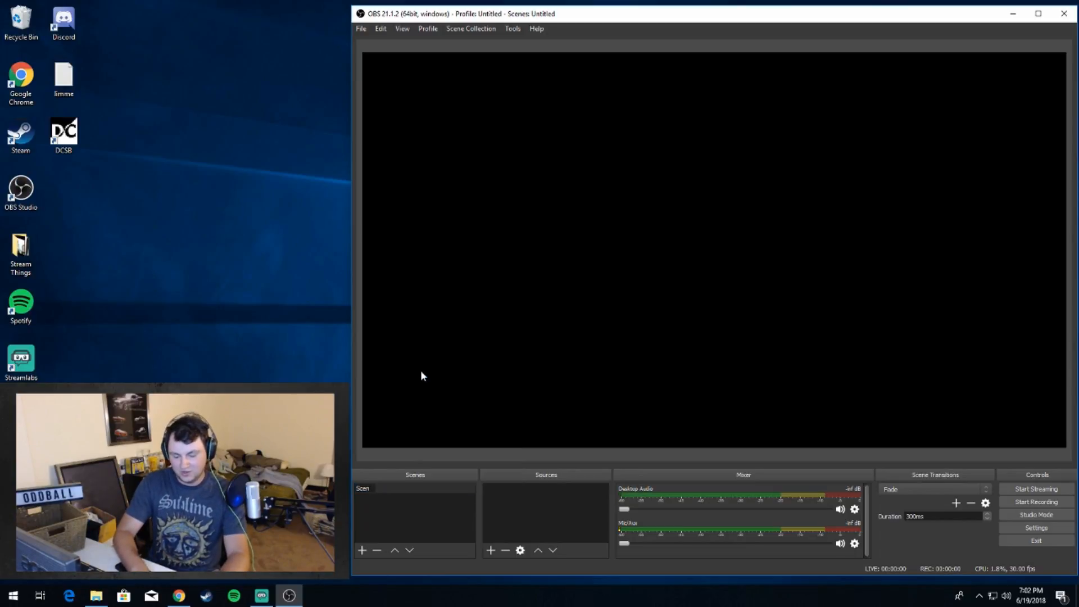
{"action": "type", "text": "firs"}
{"action": "key", "text": "BackSpace"}
{"action": "key", "text": "BackSpace"}
{"action": "key", "text": "BackSpace"}
{"action": "key", "text": "BackSpace"}
{"action": "key", "text": "BackSpace"}
{"action": "key", "text": "BackSpace"}
{"action": "key", "text": "BackSpace"}
{"action": "key", "text": "BackSpace"}
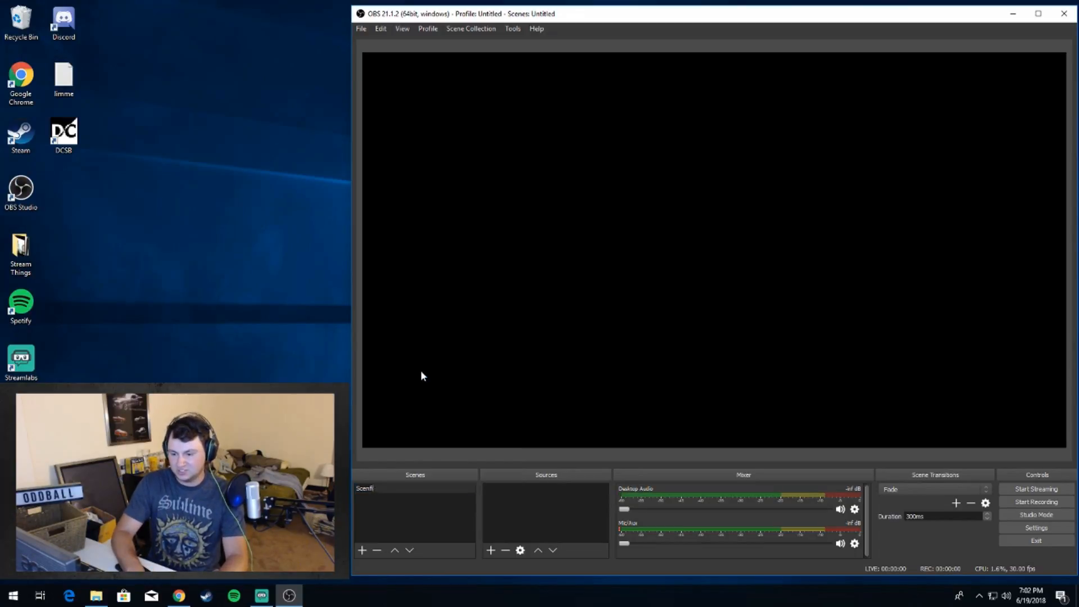
{"action": "type", "text": "First"}
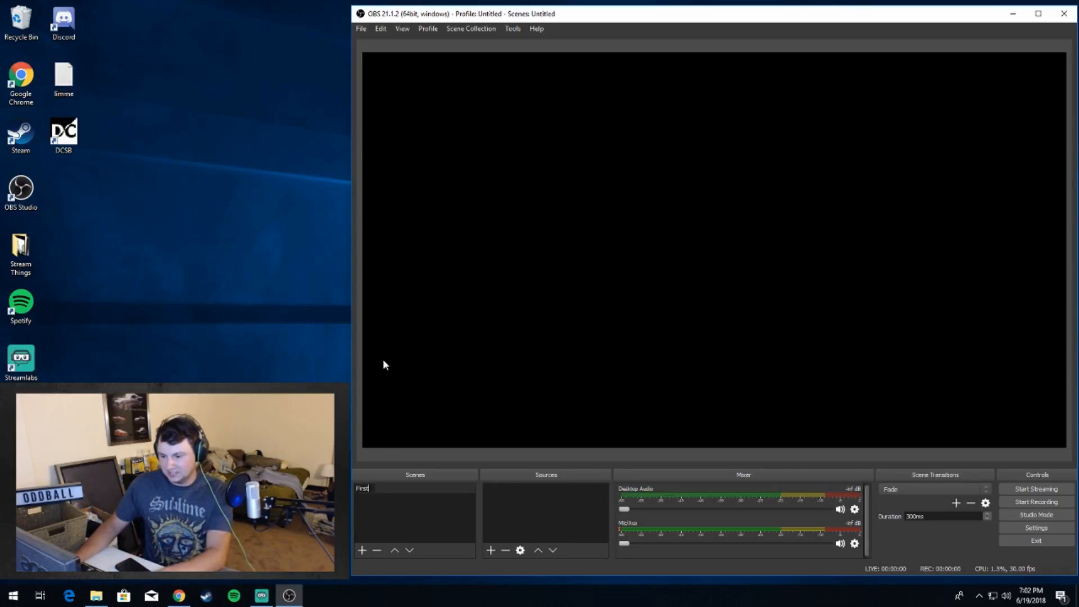
{"action": "left_click", "coordinate": [370, 527]}
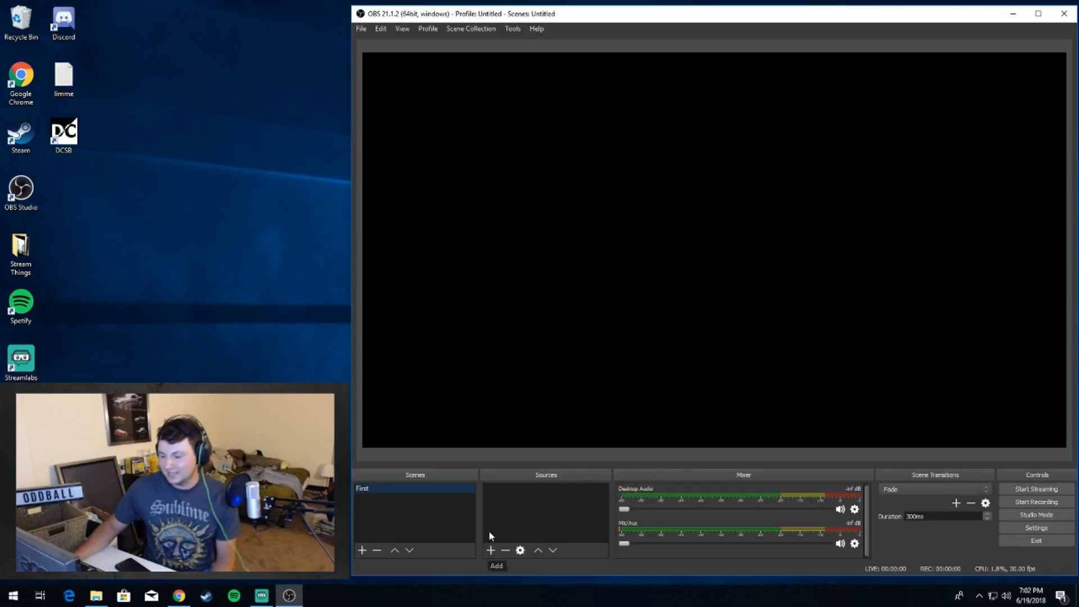
Step: Add a new Video Capture Device source to the First scene, with the Logitech HD Pro Webcam C920 as its device
{"action": "left_click", "coordinate": [488, 551]}
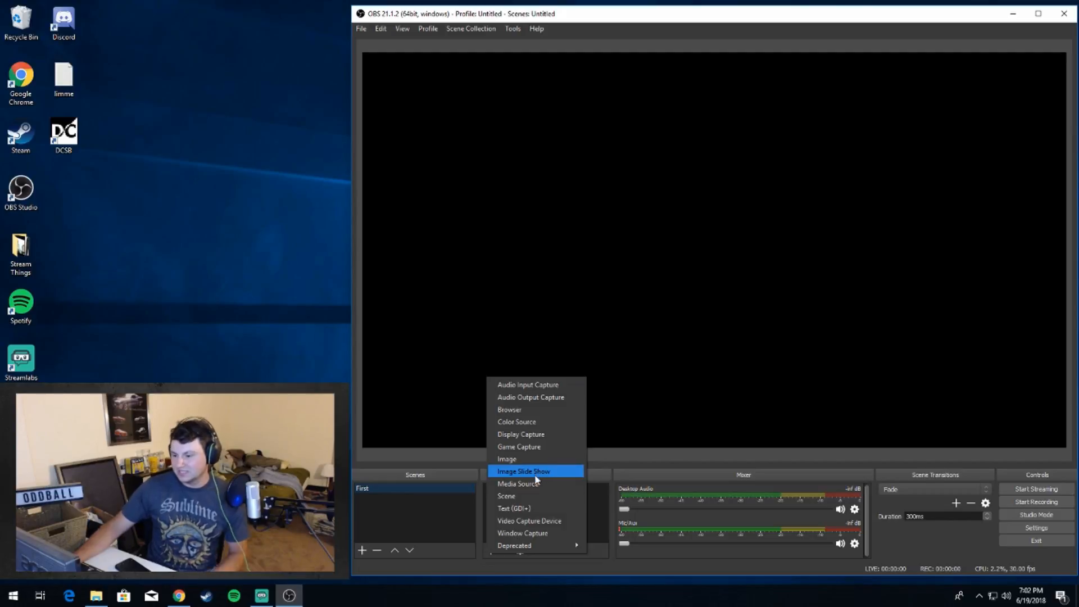
{"action": "left_click", "coordinate": [531, 521]}
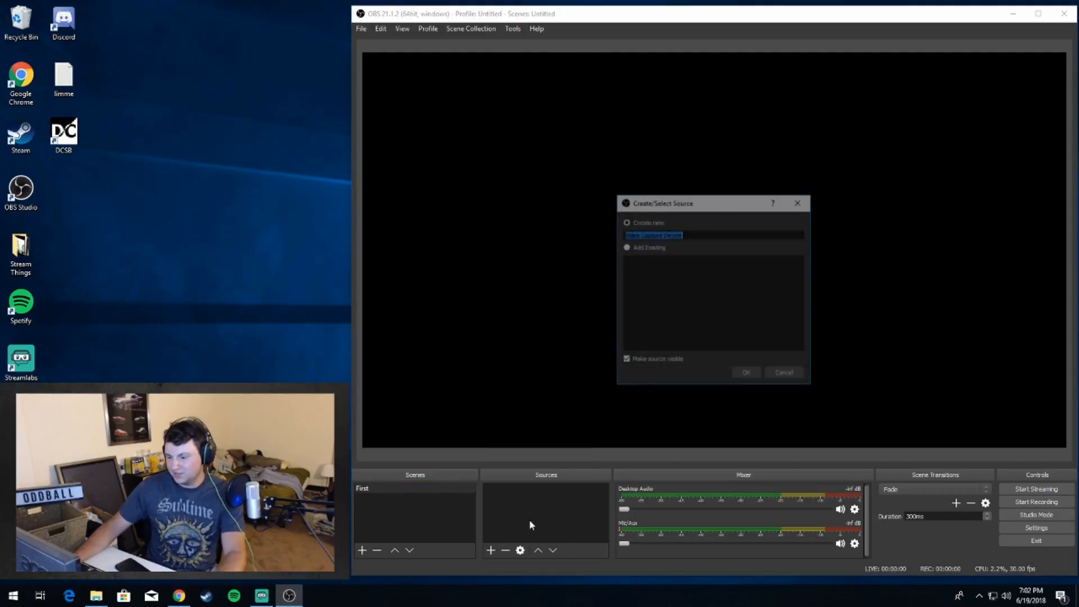
{"action": "left_click", "coordinate": [746, 376]}
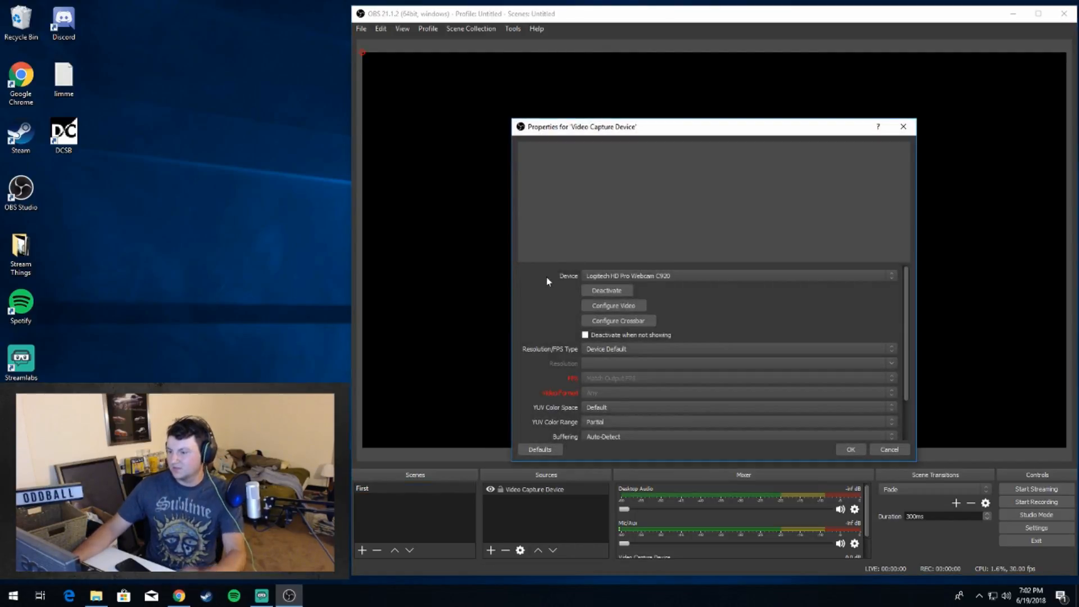
{"action": "left_click", "coordinate": [619, 273]}
{"action": "left_click", "coordinate": [617, 285]}
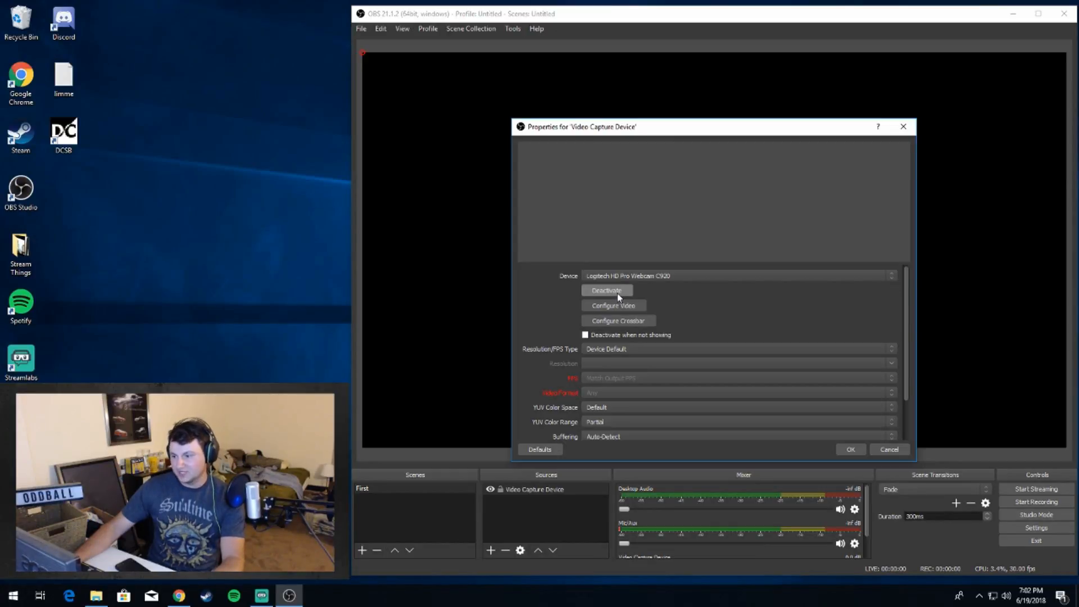
{"action": "left_click_drag", "start_coordinate": [709, 131], "coordinate": [640, 92]}
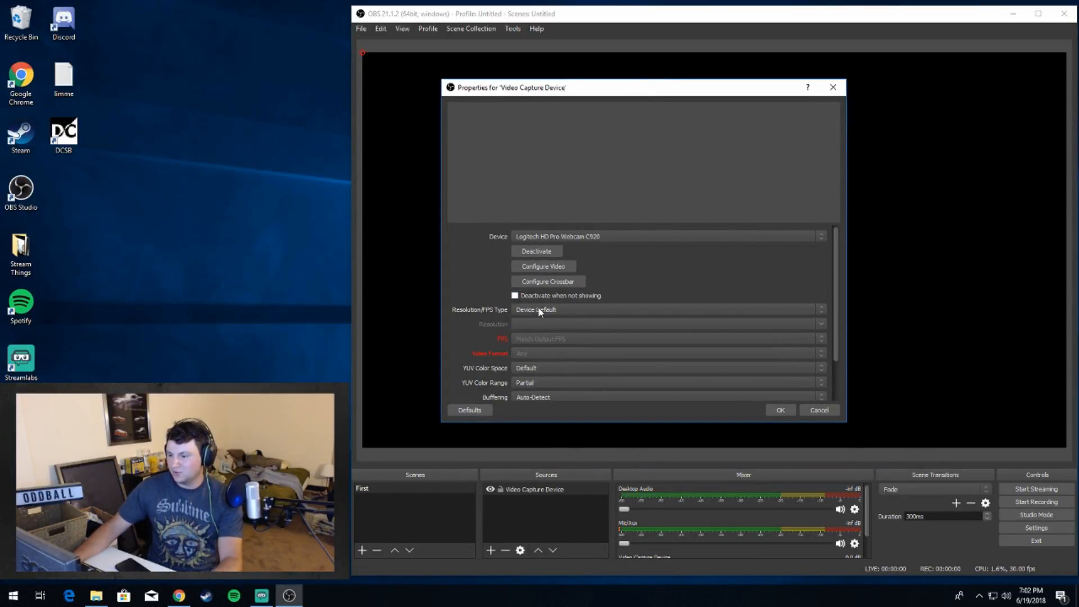
{"action": "left_click", "coordinate": [781, 410]}
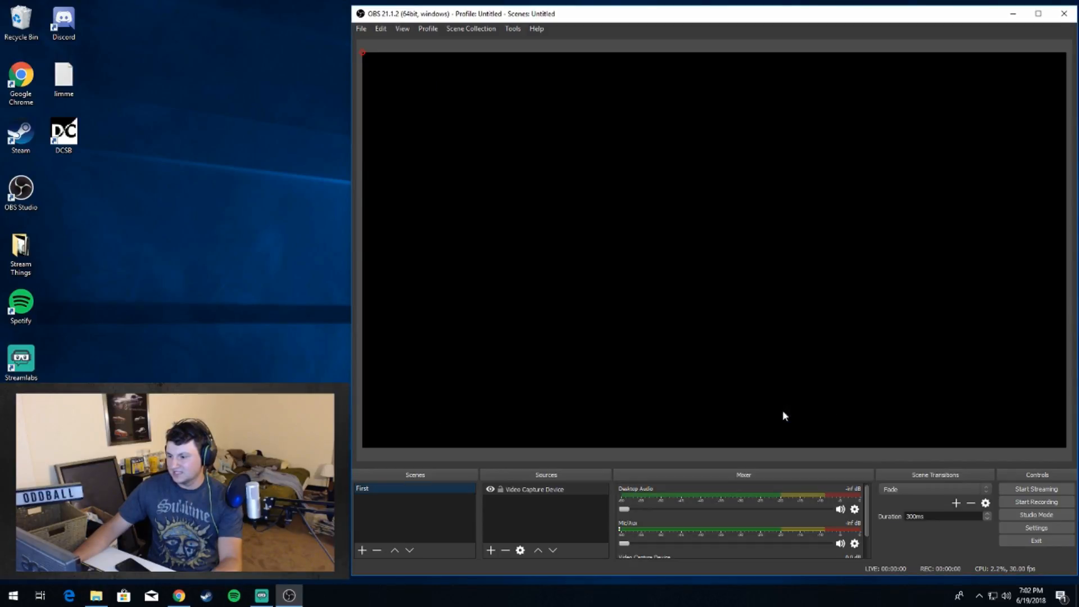
Step: Reopen the Video Capture Device source's properties, activate the webcam, and save its Logitech video configuration
{"action": "double_click", "coordinate": [541, 489]}
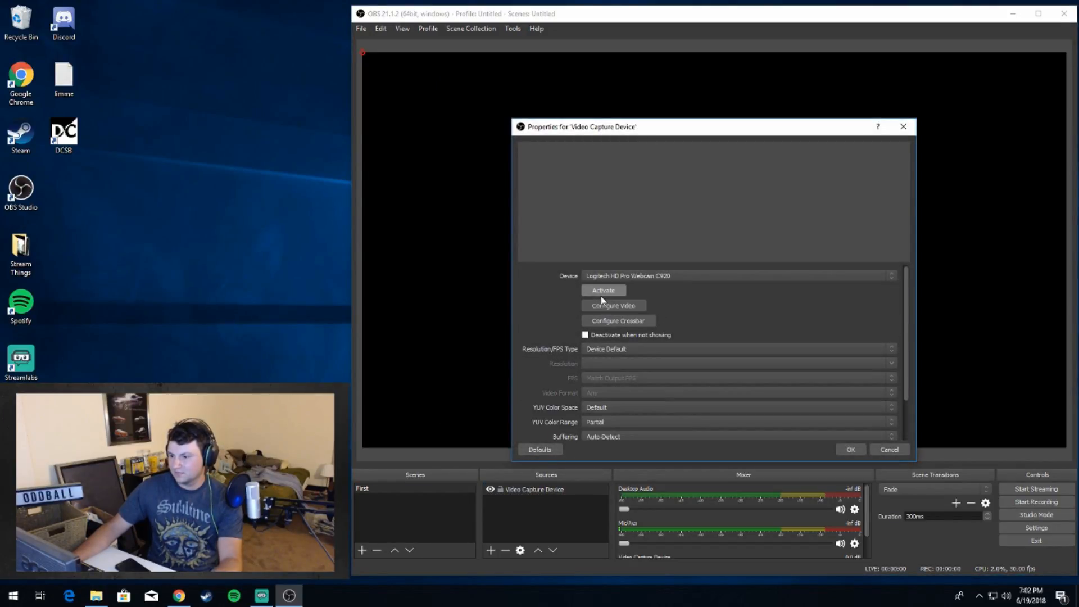
{"action": "left_click", "coordinate": [601, 293]}
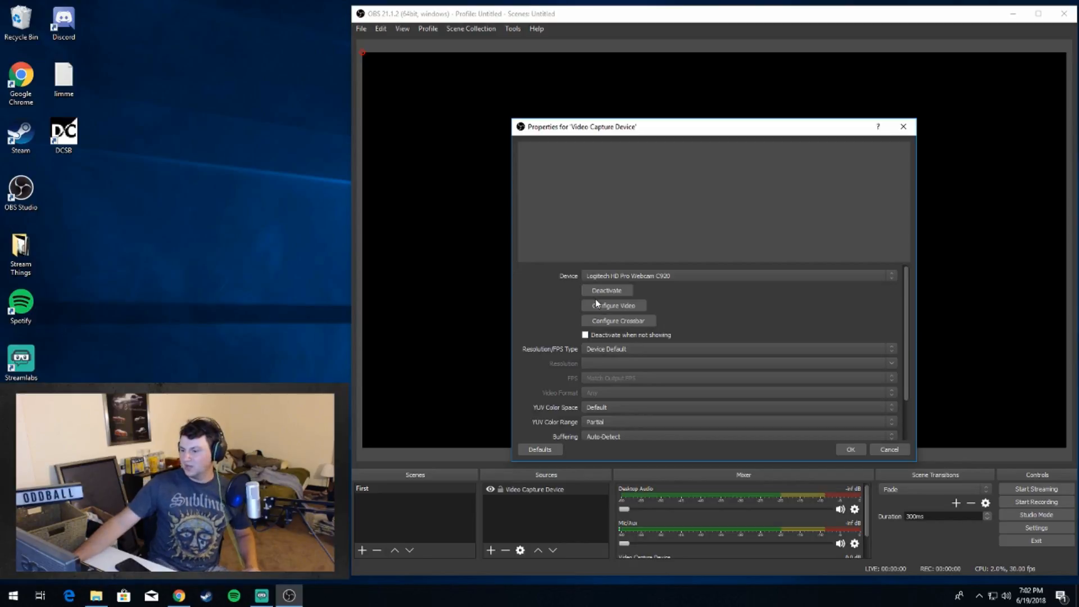
{"action": "left_click", "coordinate": [597, 305]}
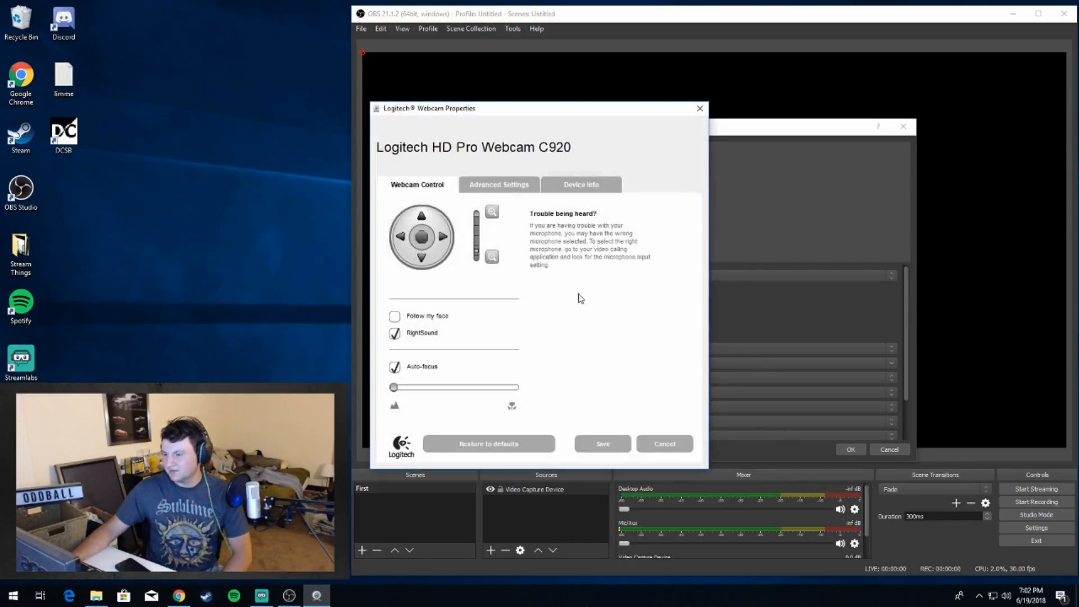
{"action": "left_click", "coordinate": [603, 443]}
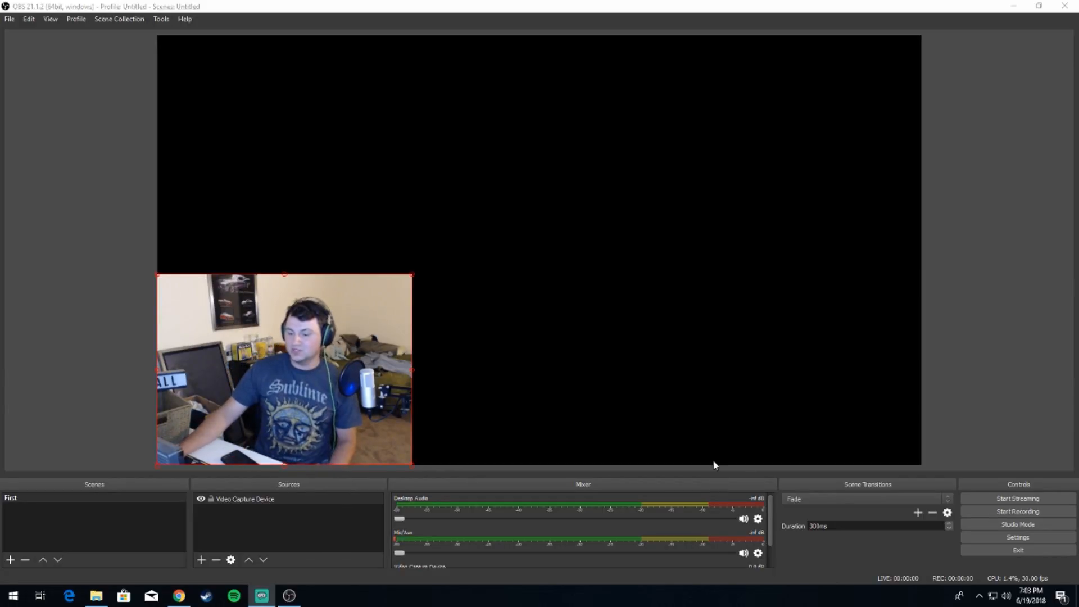
Step: Add a new Game Capture source to the First scene with its mode left on capturing any fullscreen application
{"action": "left_click", "coordinate": [201, 560]}
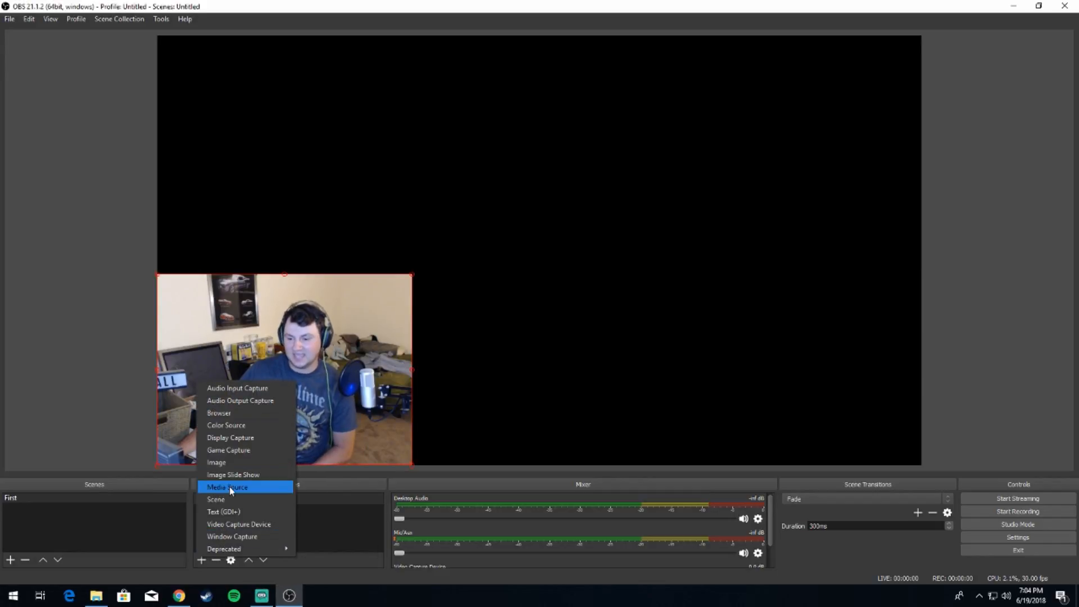
{"action": "left_click", "coordinate": [227, 450]}
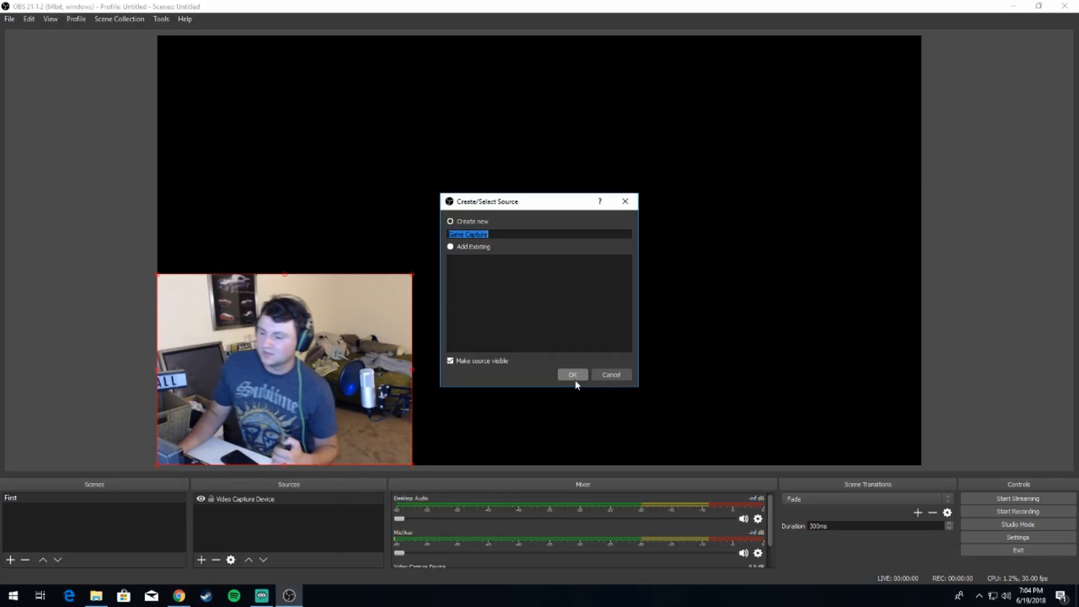
{"action": "left_click", "coordinate": [573, 375]}
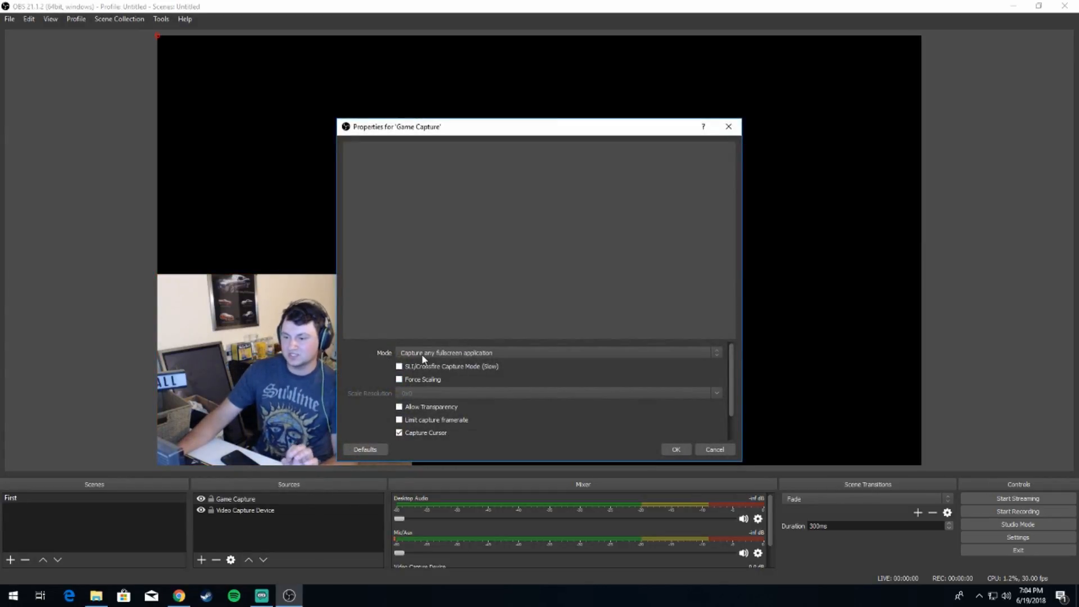
{"action": "left_click_drag", "start_coordinate": [520, 135], "coordinate": [554, 114]}
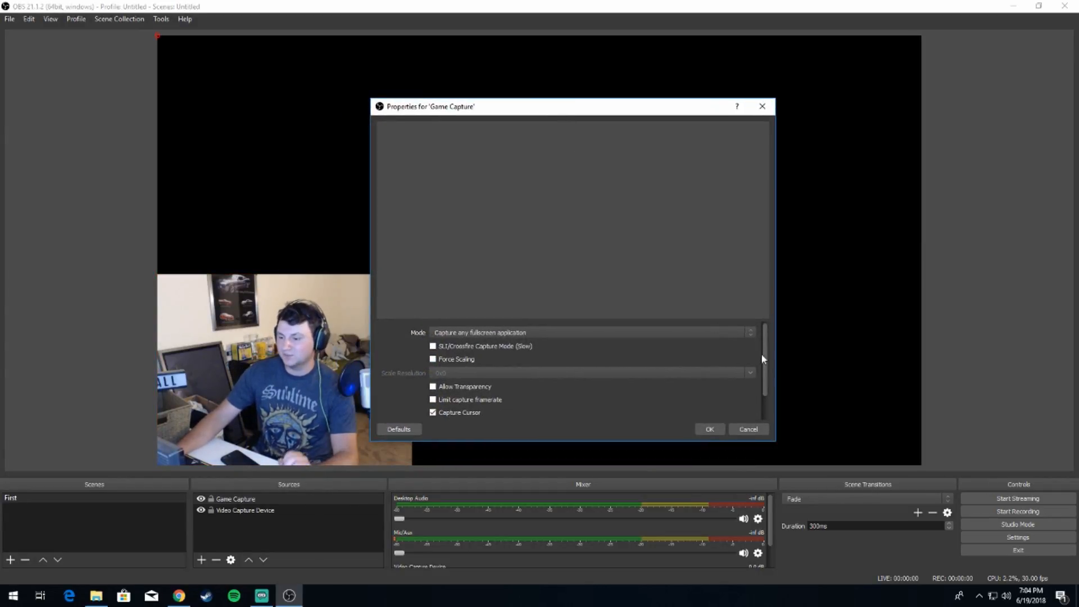
{"action": "left_click", "coordinate": [708, 429]}
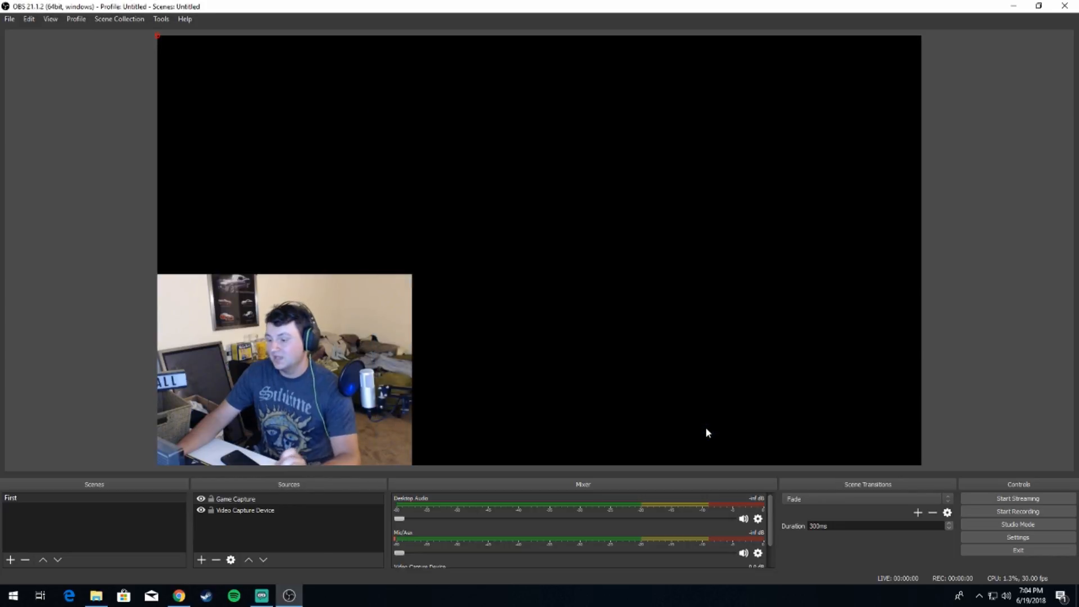
Step: Switch to Ravenfield, dismiss its content loading error, and return to OBS Studio
{"action": "left_click", "coordinate": [1012, 7]}
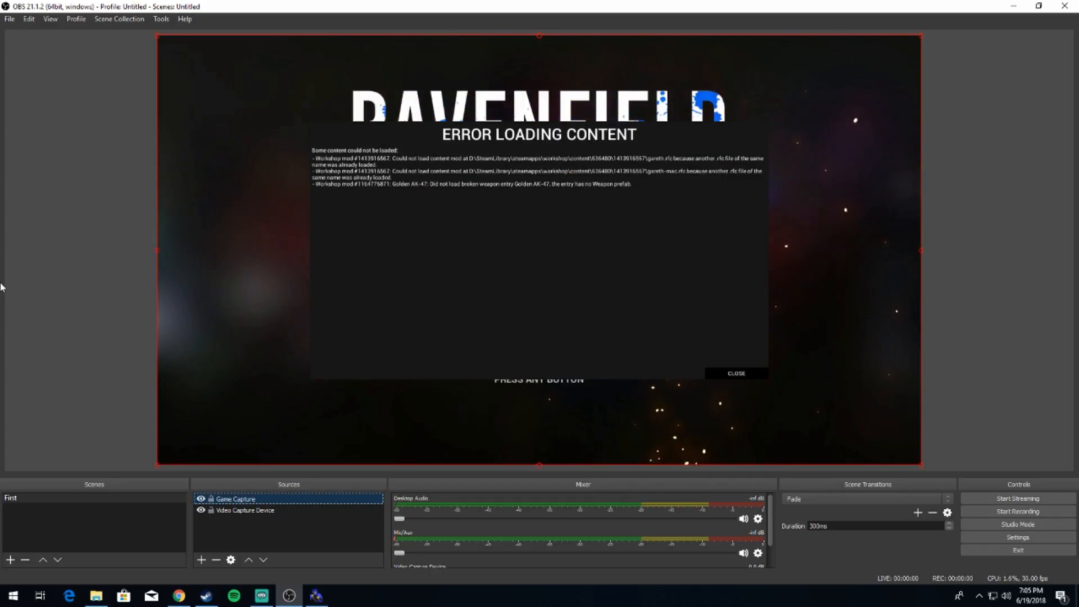
{"action": "left_click", "coordinate": [316, 595]}
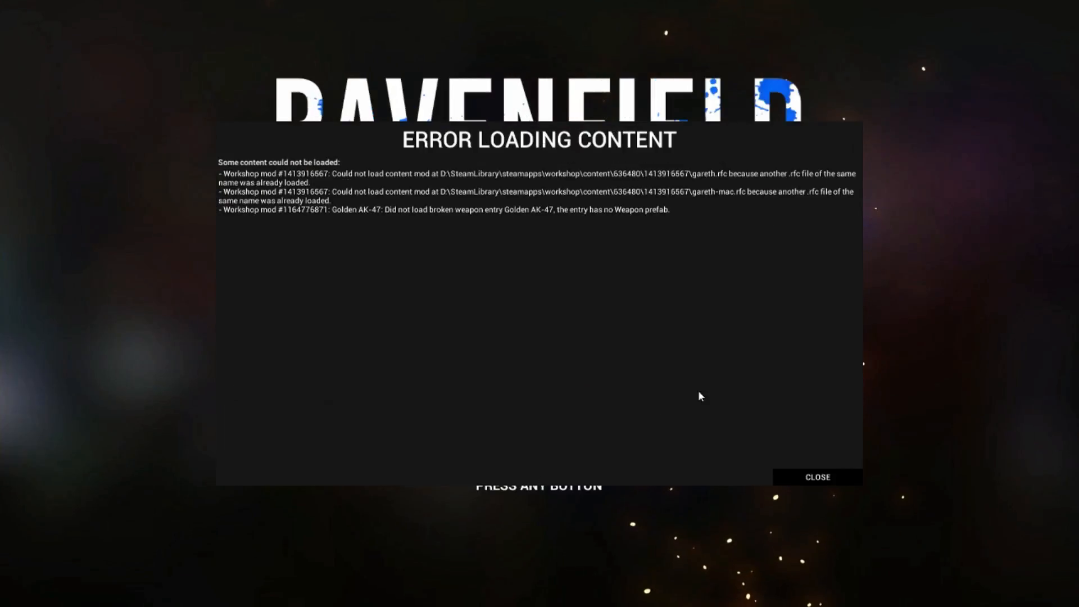
{"action": "left_click", "coordinate": [803, 482]}
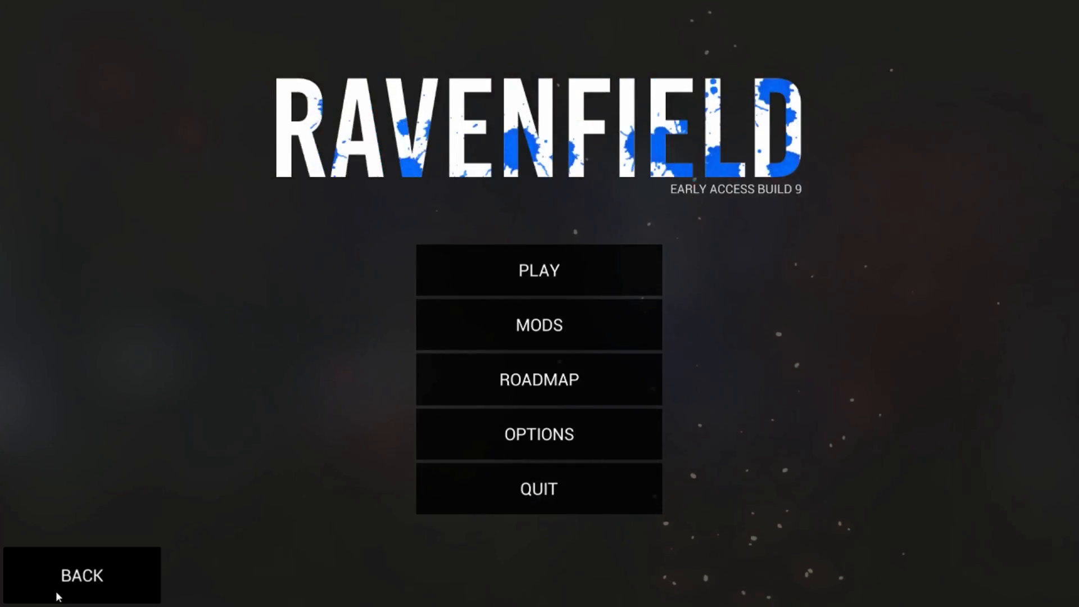
{"action": "key", "text": "super"}
{"action": "left_click", "coordinate": [289, 595]}
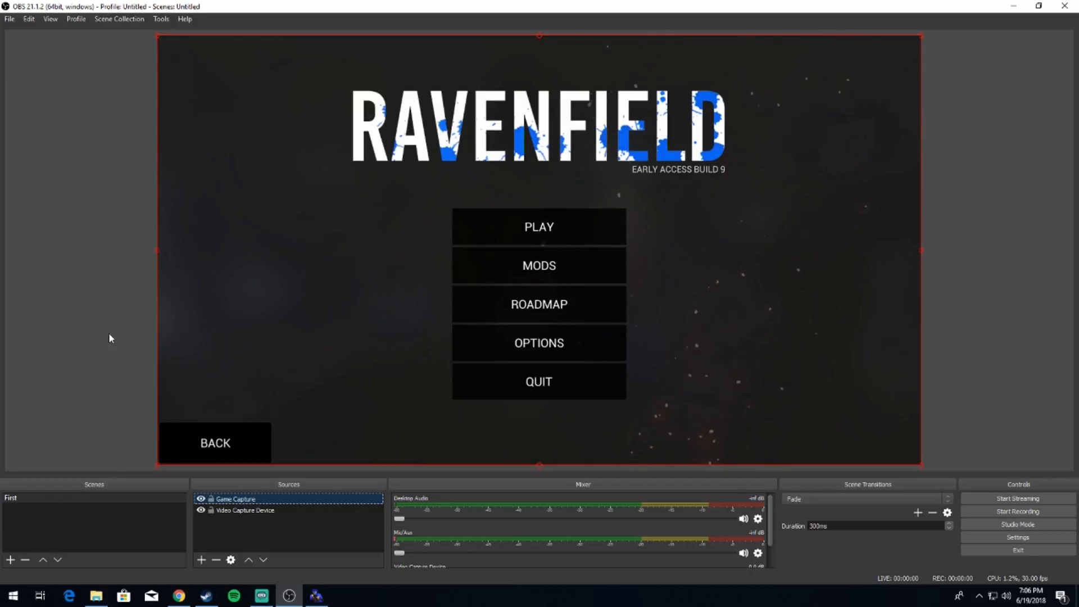
Step: Move the Video Capture Device source above Game Capture and shrink the webcam image in the canvas's lower-left corner
{"action": "left_click", "coordinate": [242, 511]}
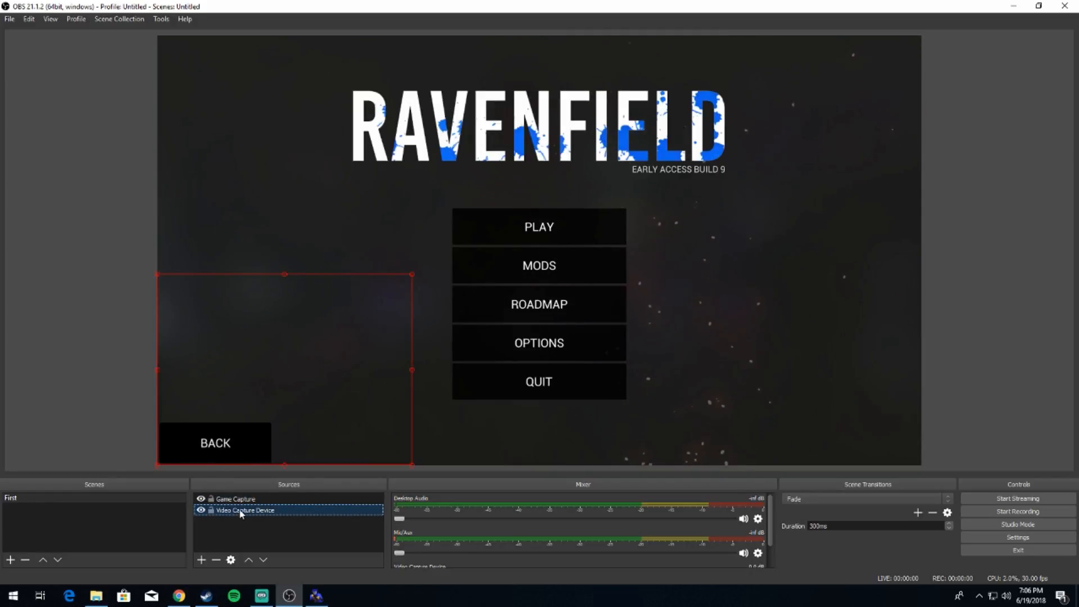
{"action": "left_click_drag", "start_coordinate": [241, 514], "coordinate": [237, 499]}
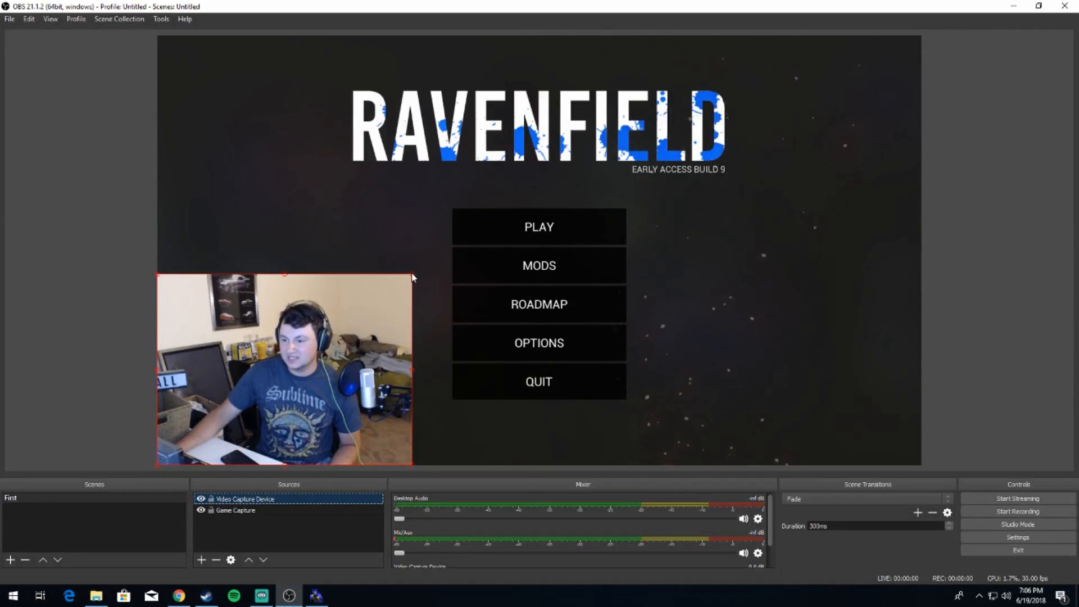
{"action": "left_click_drag", "start_coordinate": [413, 275], "coordinate": [313, 340]}
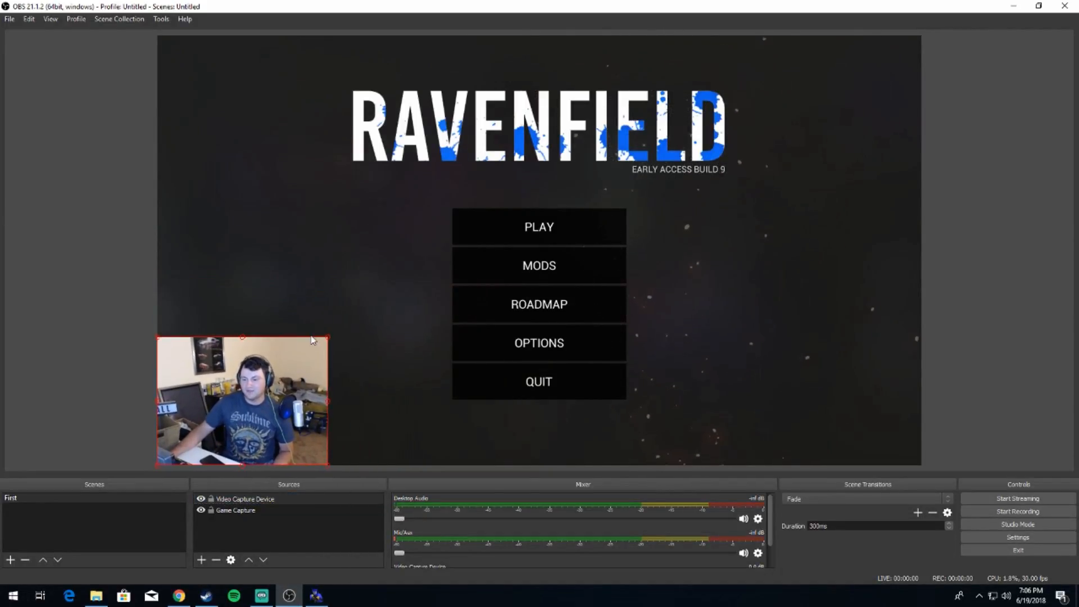
Step: Set the Video Capture Device source's Resolution/FPS Type to Custom with a resolution of 1600x896
{"action": "left_click", "coordinate": [243, 499]}
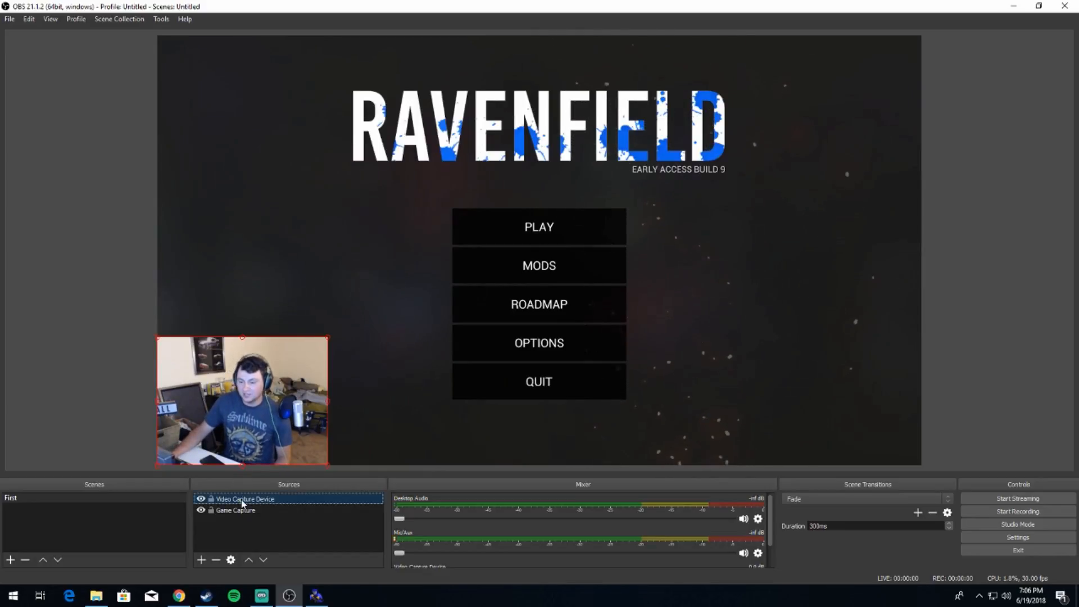
{"action": "double_click", "coordinate": [243, 501]}
{"action": "scroll", "coordinate": [636, 365], "scroll_direction": "down", "scroll_amount": 5}
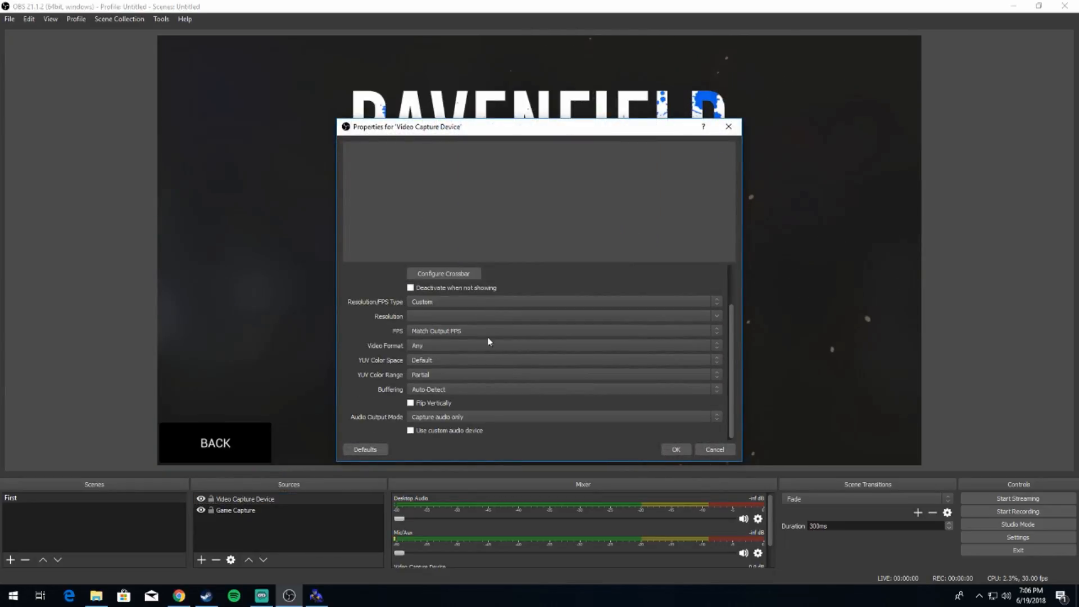
{"action": "scroll", "coordinate": [550, 305], "scroll_direction": "up", "scroll_amount": 1}
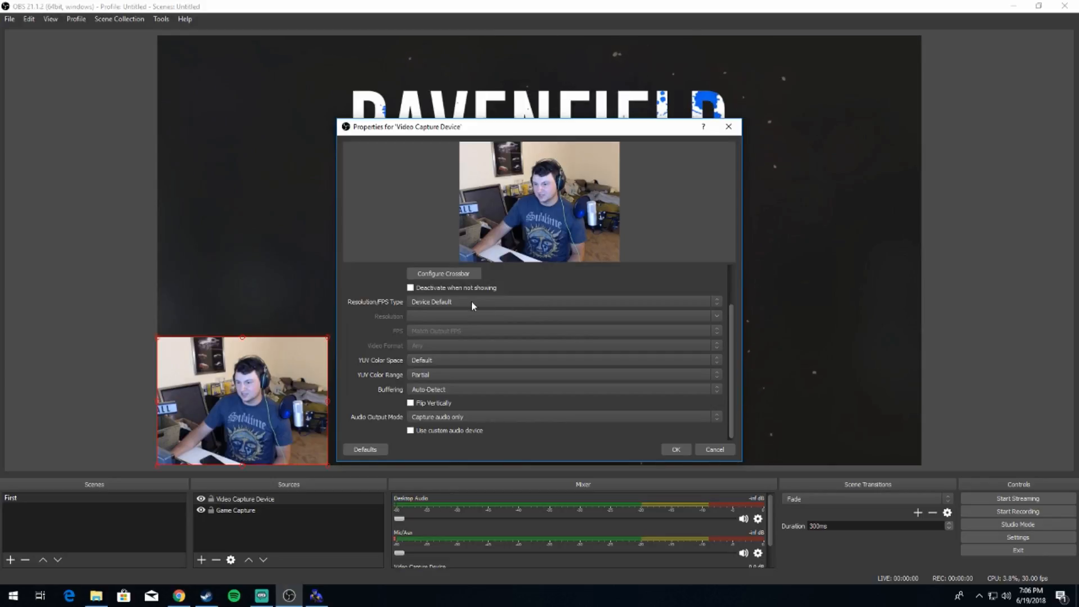
{"action": "left_click", "coordinate": [450, 303]}
{"action": "left_click", "coordinate": [423, 317]}
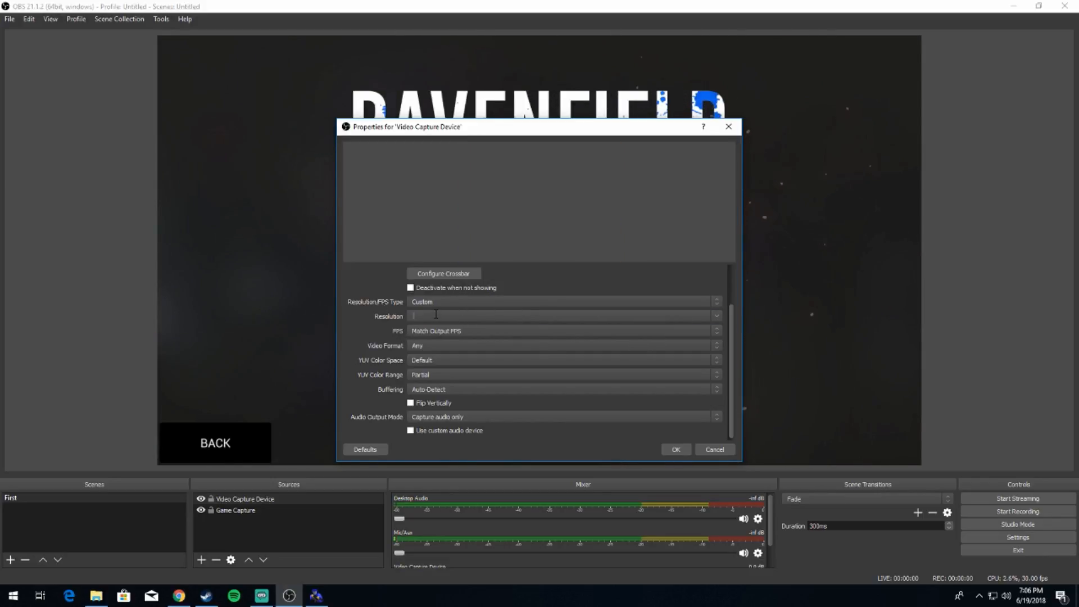
{"action": "left_click", "coordinate": [714, 315]}
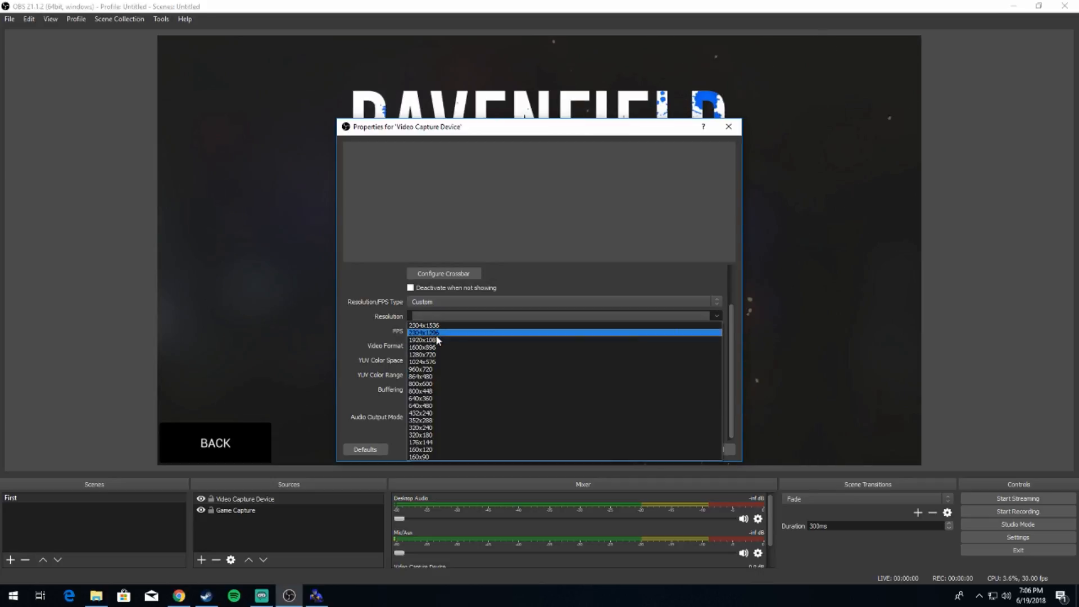
{"action": "left_click", "coordinate": [437, 334]}
{"action": "left_click", "coordinate": [714, 316]}
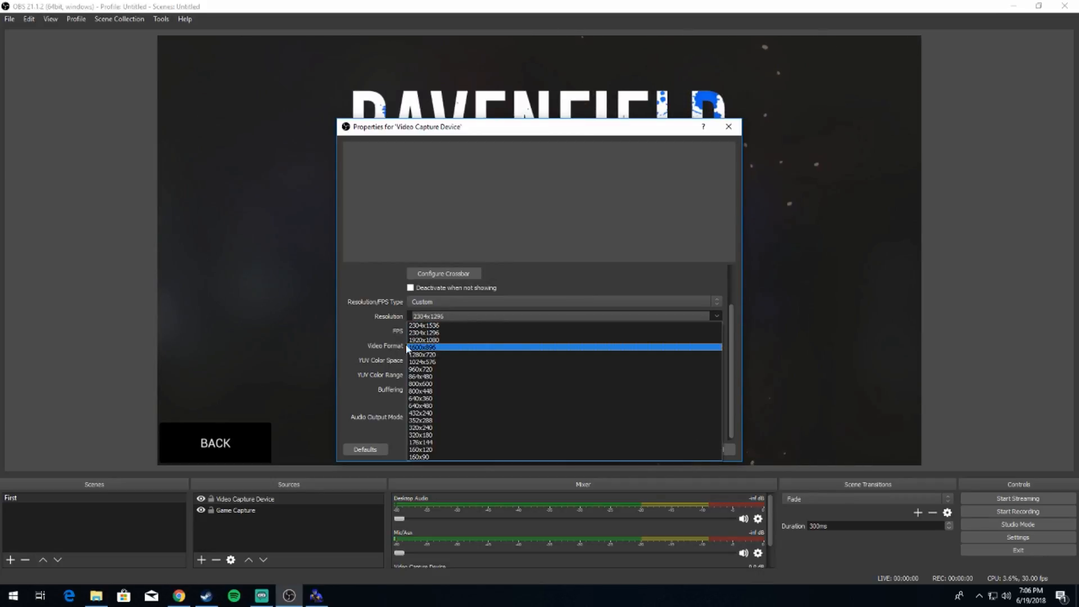
{"action": "left_click", "coordinate": [649, 350]}
{"action": "left_click", "coordinate": [679, 450]}
Step: Resize the webcam image to about a quarter of the canvas width and fit it into the canvas's lower-left corner
{"action": "left_click_drag", "start_coordinate": [501, 395], "coordinate": [538, 214]}
{"action": "left_click_drag", "start_coordinate": [705, 162], "coordinate": [488, 280]}
{"action": "left_click_drag", "start_coordinate": [386, 369], "coordinate": [350, 389]}
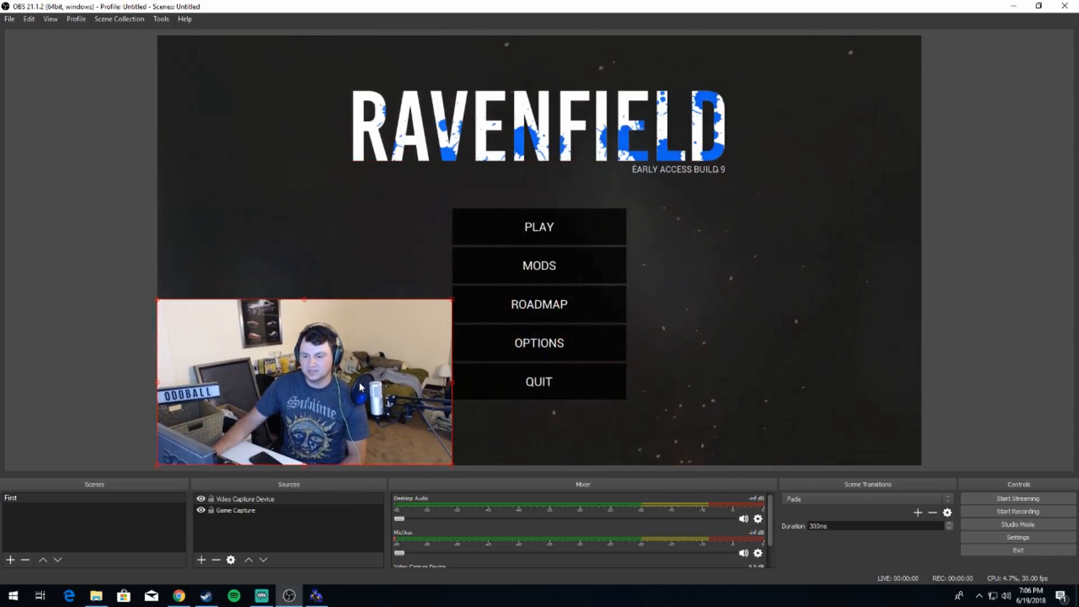
{"action": "left_click_drag", "start_coordinate": [454, 304], "coordinate": [342, 361]}
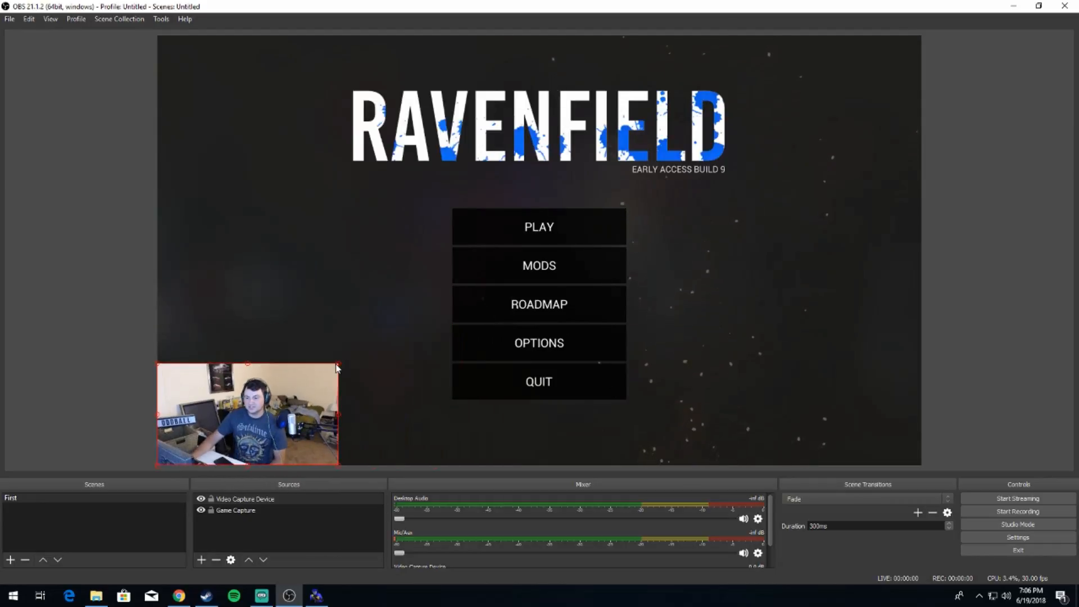
{"action": "mouse_move", "coordinate": [274, 415]}
{"action": "left_mouse_down"}
{"action": "mouse_move", "coordinate": [880, 181]}
{"action": "mouse_move", "coordinate": [413, 453]}
{"action": "mouse_move", "coordinate": [304, 428]}
{"action": "mouse_move", "coordinate": [284, 409]}
{"action": "left_mouse_up"}
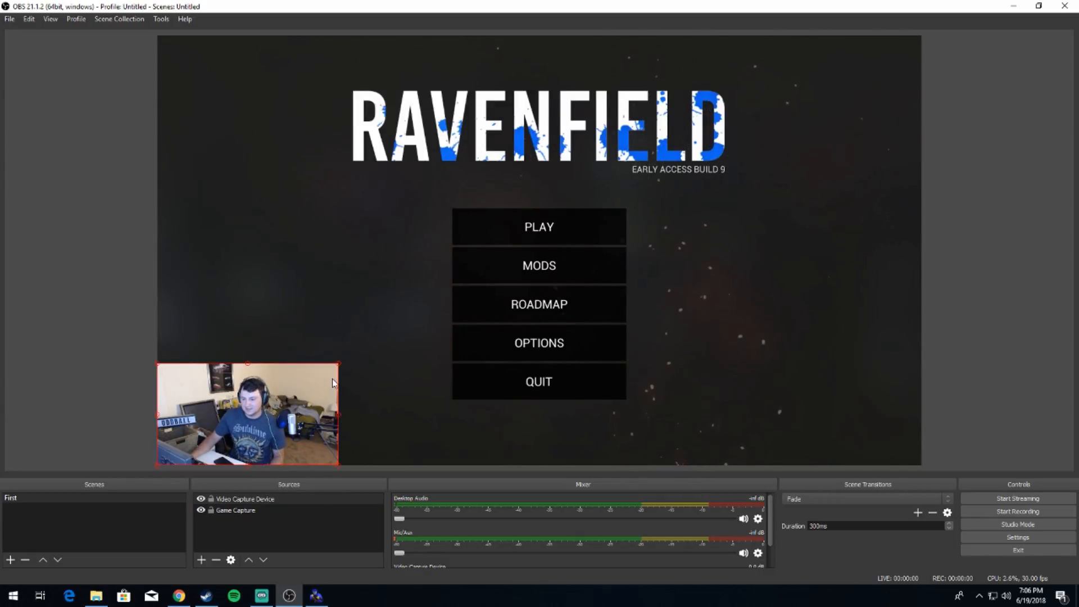
{"action": "mouse_move", "coordinate": [338, 366]}
{"action": "left_mouse_down"}
{"action": "mouse_move", "coordinate": [363, 348]}
{"action": "mouse_move", "coordinate": [355, 354]}
{"action": "left_mouse_up"}
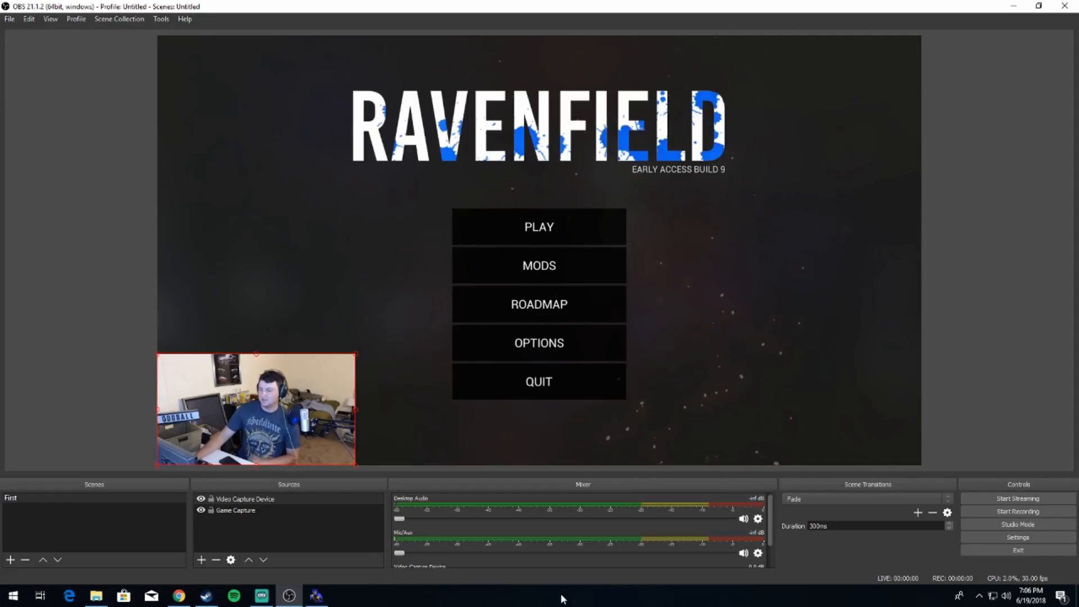
Step: Try several Mic/Aux volume levels in the mixer and set the microphone to 0.0 dB
{"action": "left_click_drag", "start_coordinate": [399, 554], "coordinate": [664, 554]}
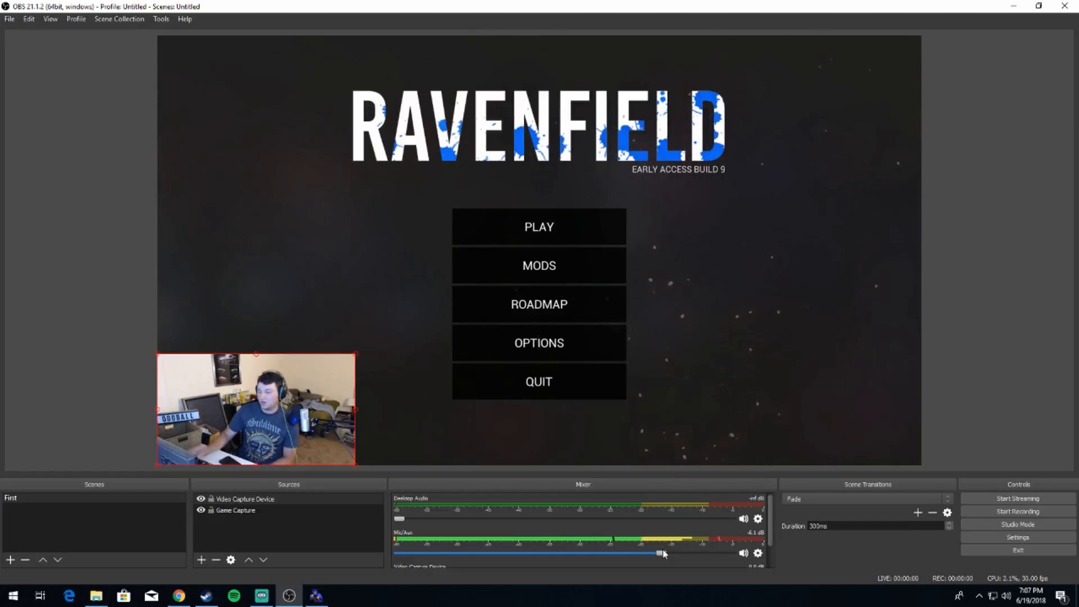
{"action": "left_click_drag", "start_coordinate": [663, 550], "coordinate": [474, 563]}
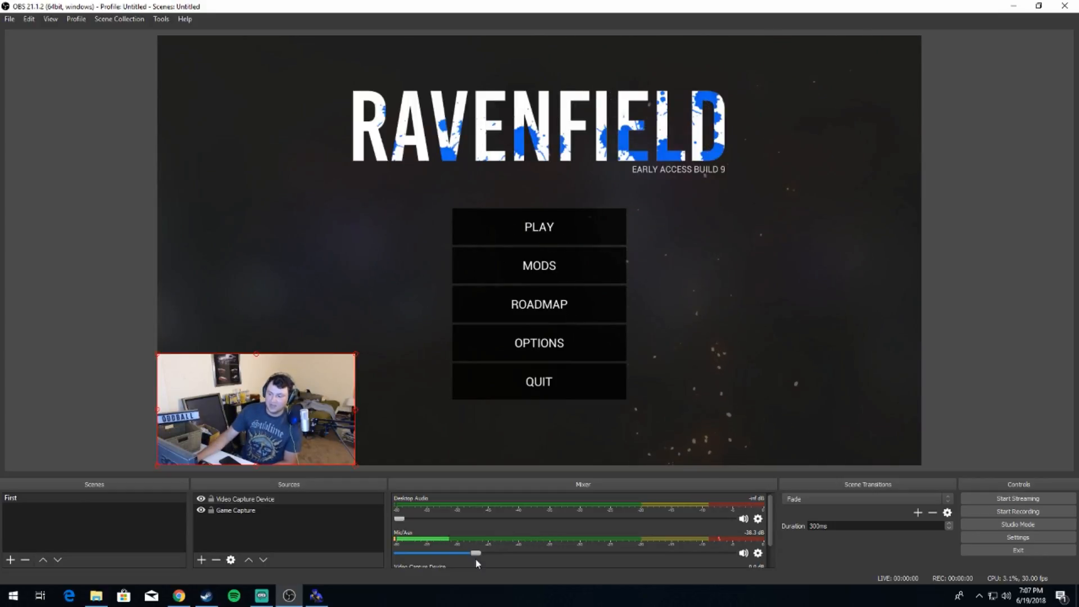
{"action": "left_click_drag", "start_coordinate": [476, 554], "coordinate": [726, 557]}
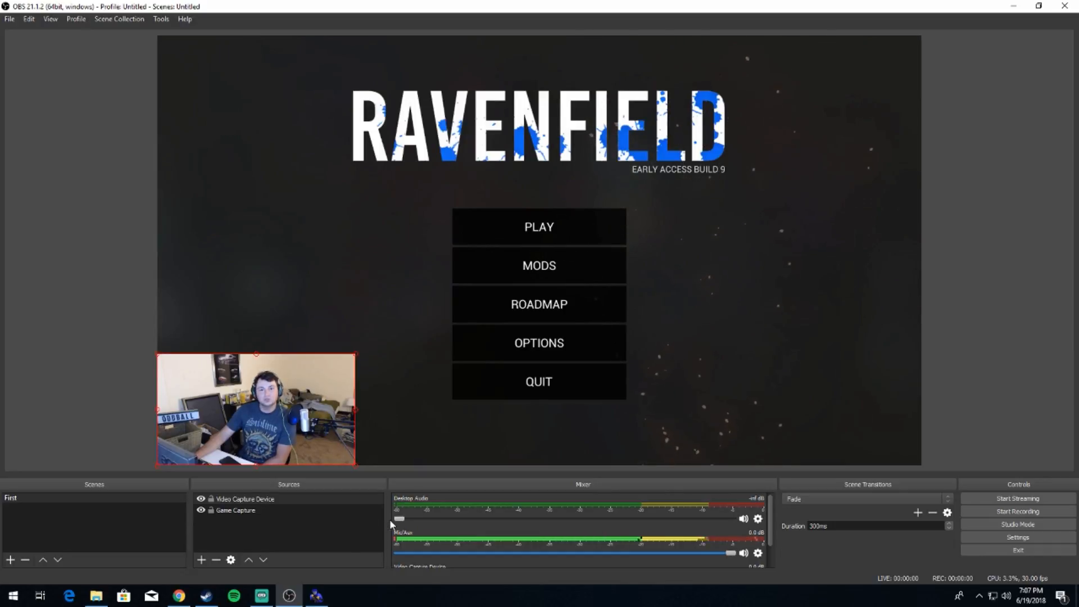
Step: Raise the Desktop Audio volume, bring up Spotify as a sound source, and set the level to -15.6 dB
{"action": "left_click_drag", "start_coordinate": [400, 519], "coordinate": [586, 523]}
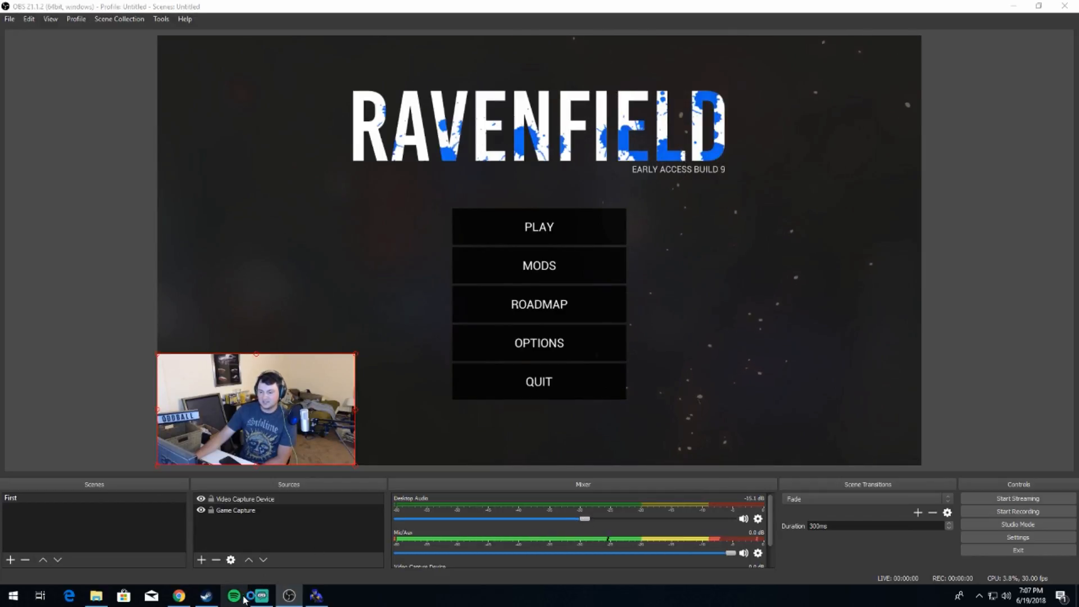
{"action": "mouse_move", "coordinate": [259, 595]}
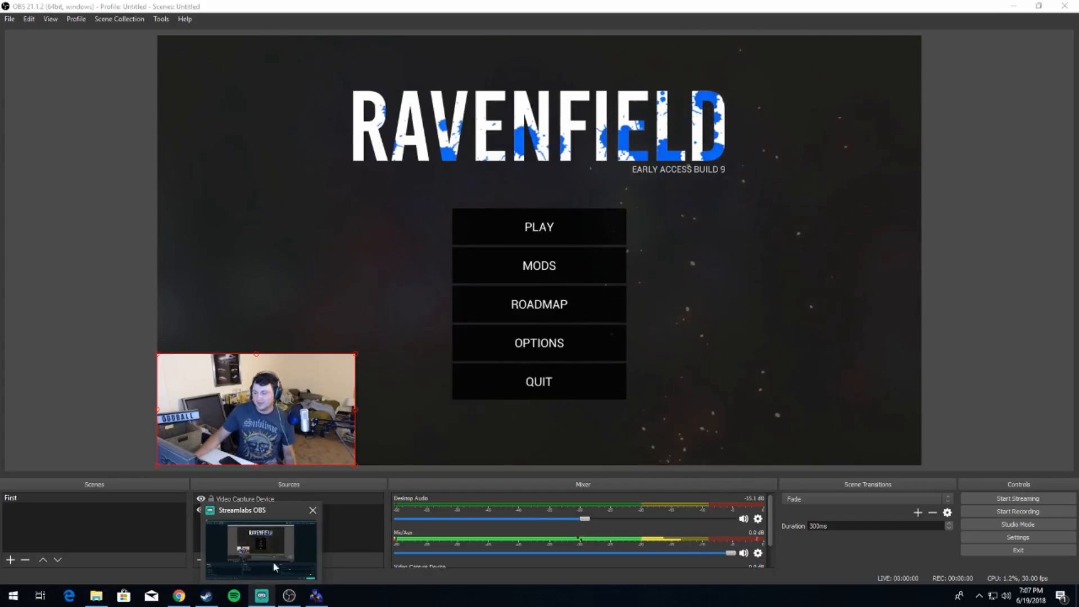
{"action": "mouse_move", "coordinate": [322, 603]}
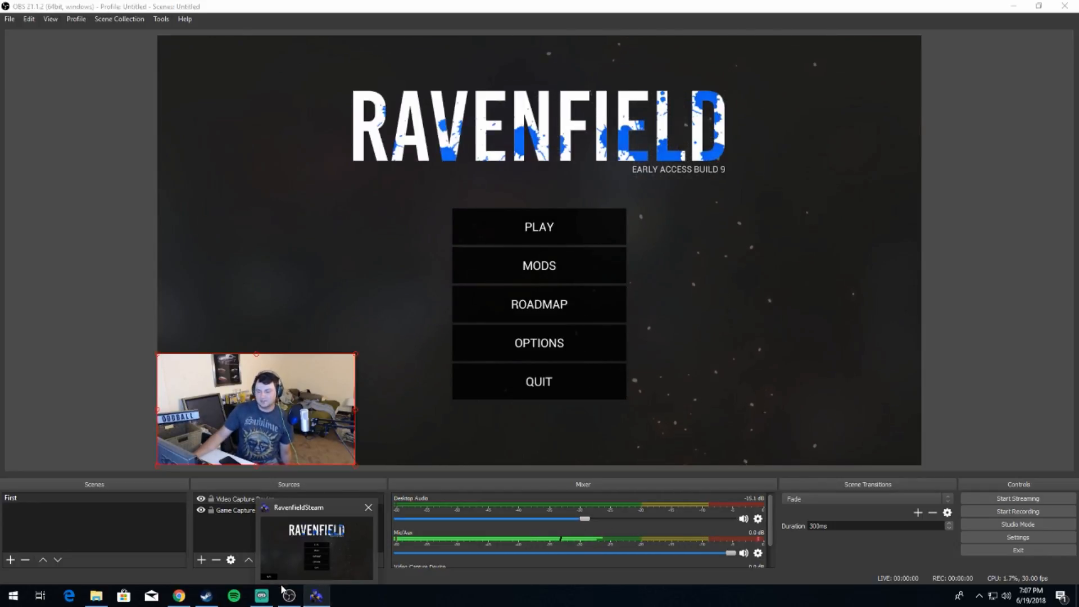
{"action": "left_click", "coordinate": [238, 603]}
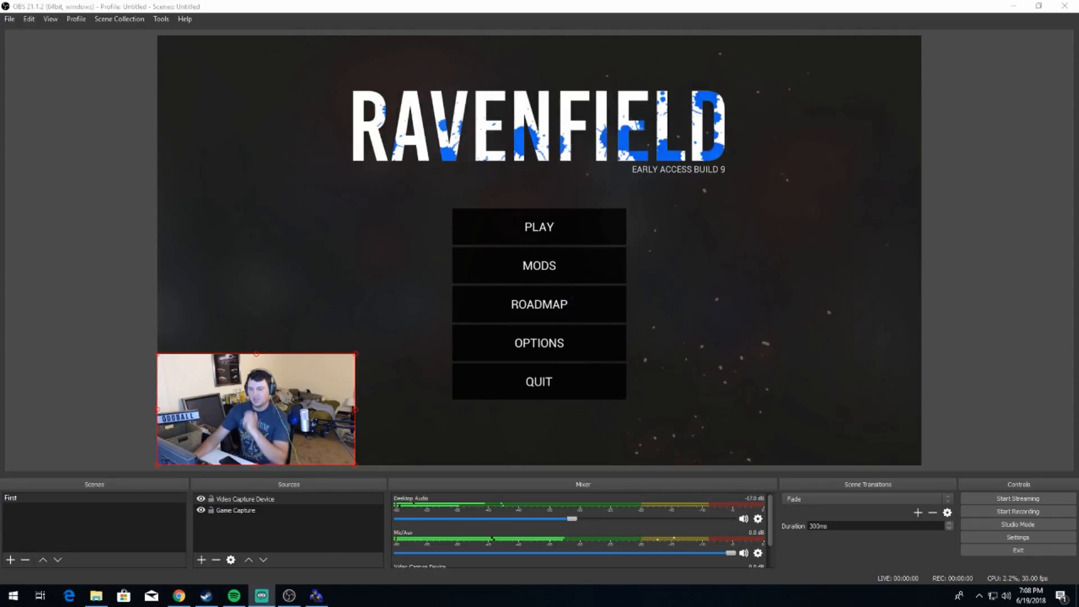
{"action": "left_click", "coordinate": [574, 521]}
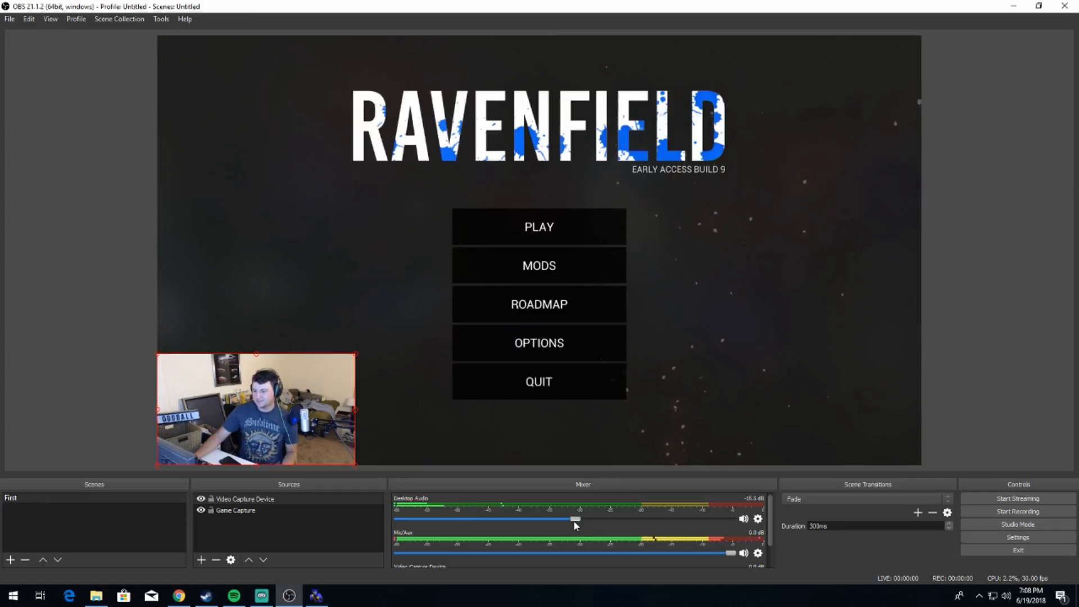
{"action": "left_click_drag", "start_coordinate": [574, 521], "coordinate": [581, 521]}
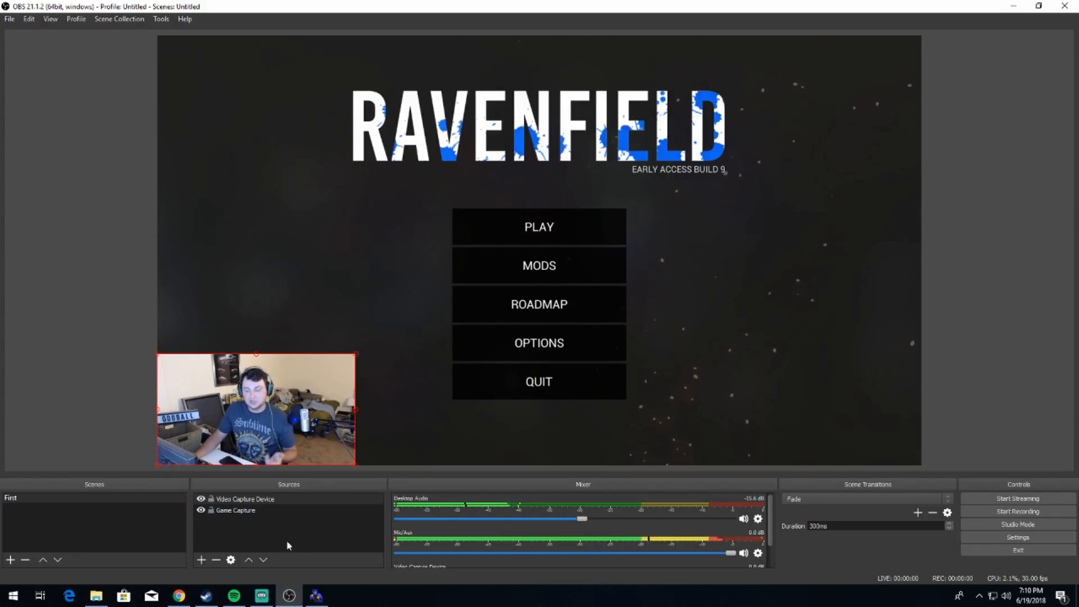
Step: Add a Text (GDI+) source to the scene with the text OddballVids
{"action": "left_click", "coordinate": [203, 560]}
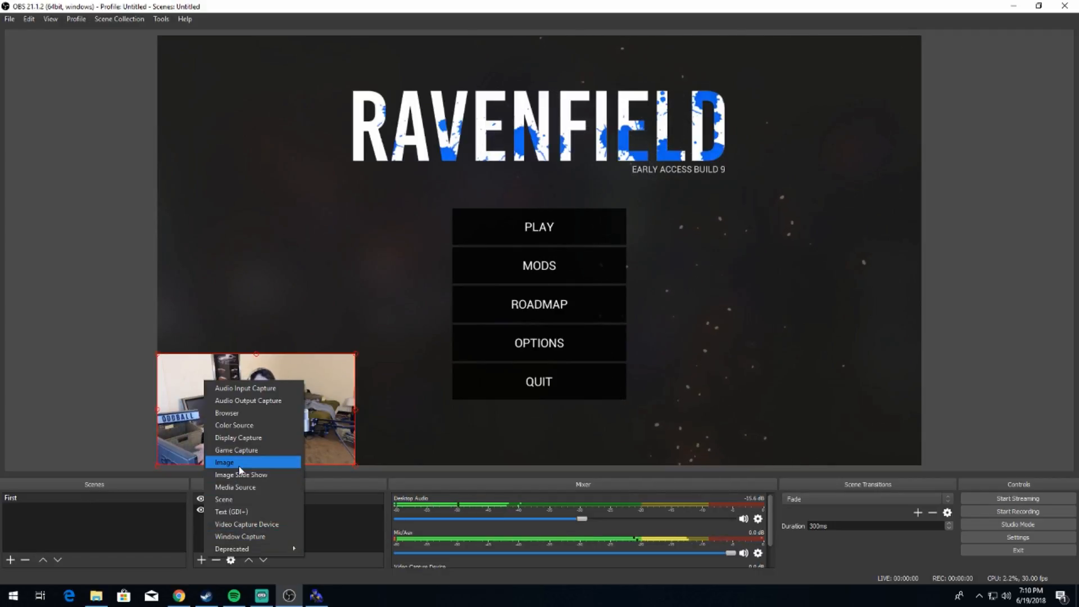
{"action": "left_click", "coordinate": [228, 512]}
{"action": "left_click", "coordinate": [572, 373]}
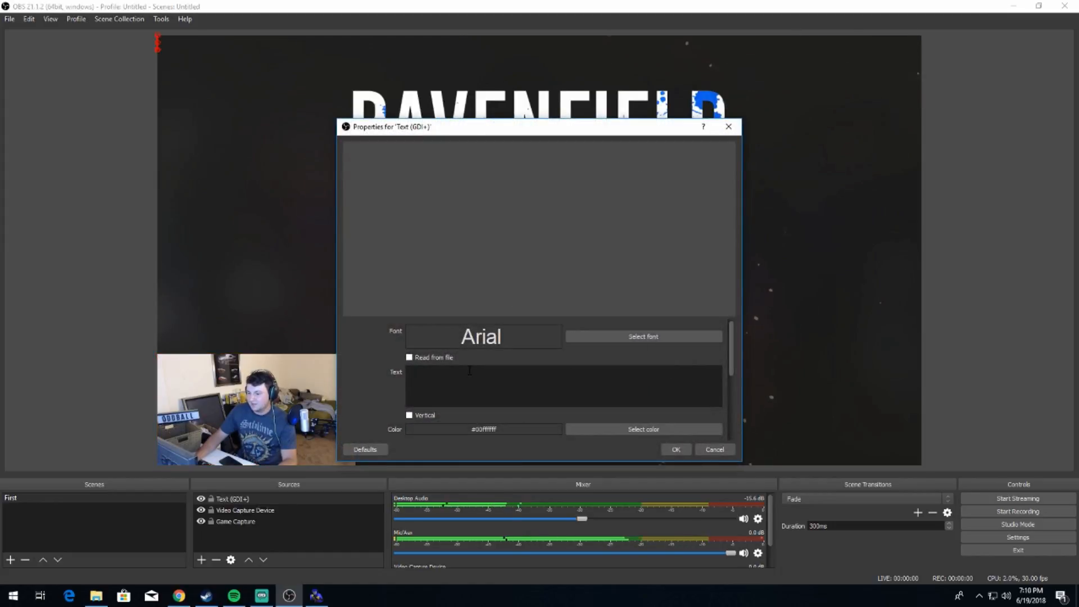
{"action": "left_click", "coordinate": [469, 371]}
{"action": "type", "text": "Oddb"}
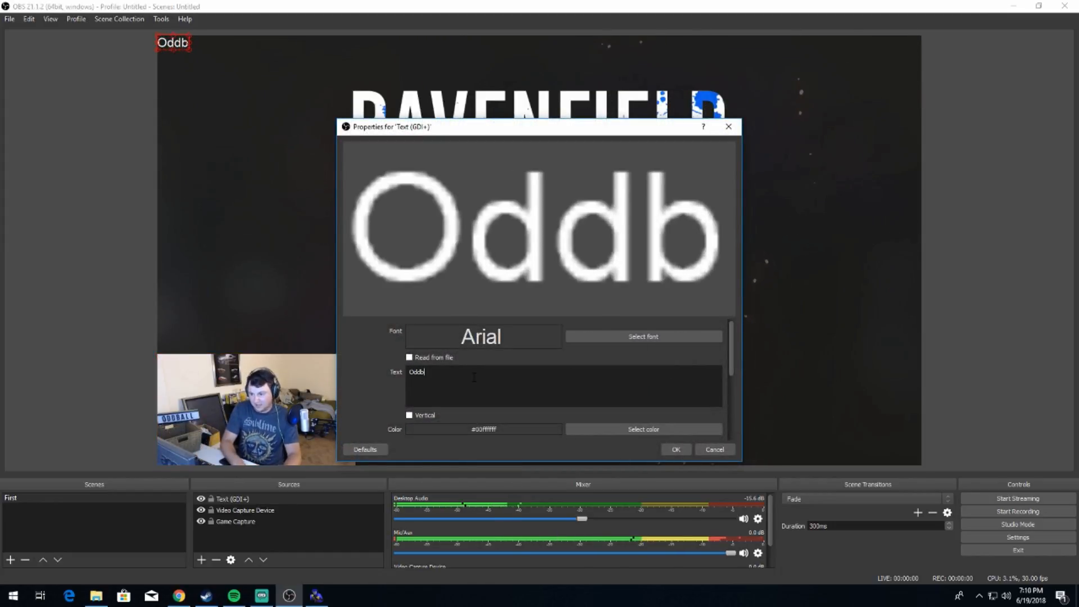
{"action": "type", "text": "allVi"}
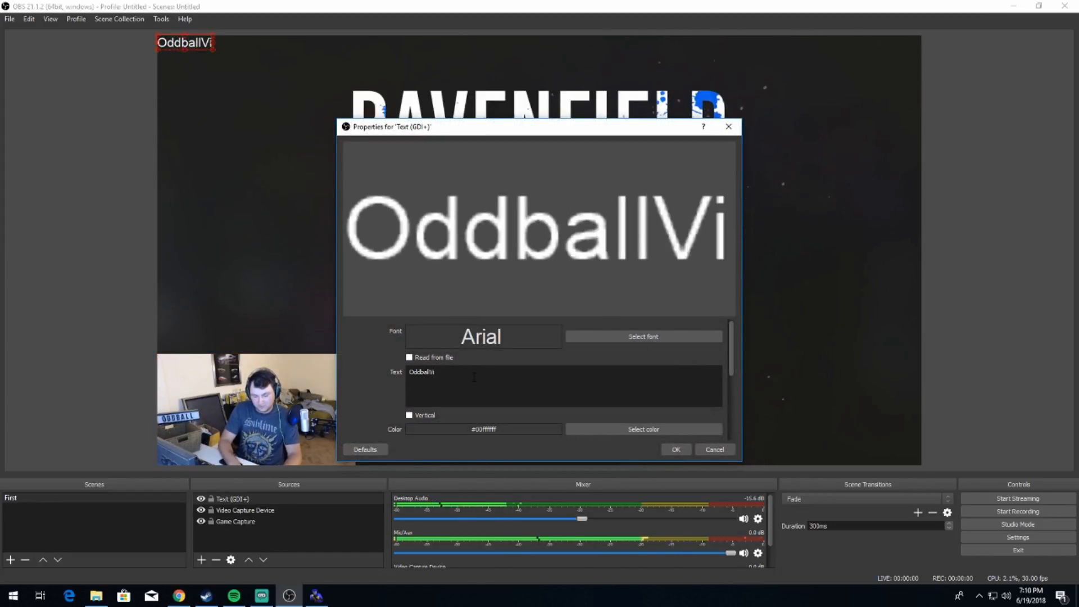
{"action": "type", "text": "ds"}
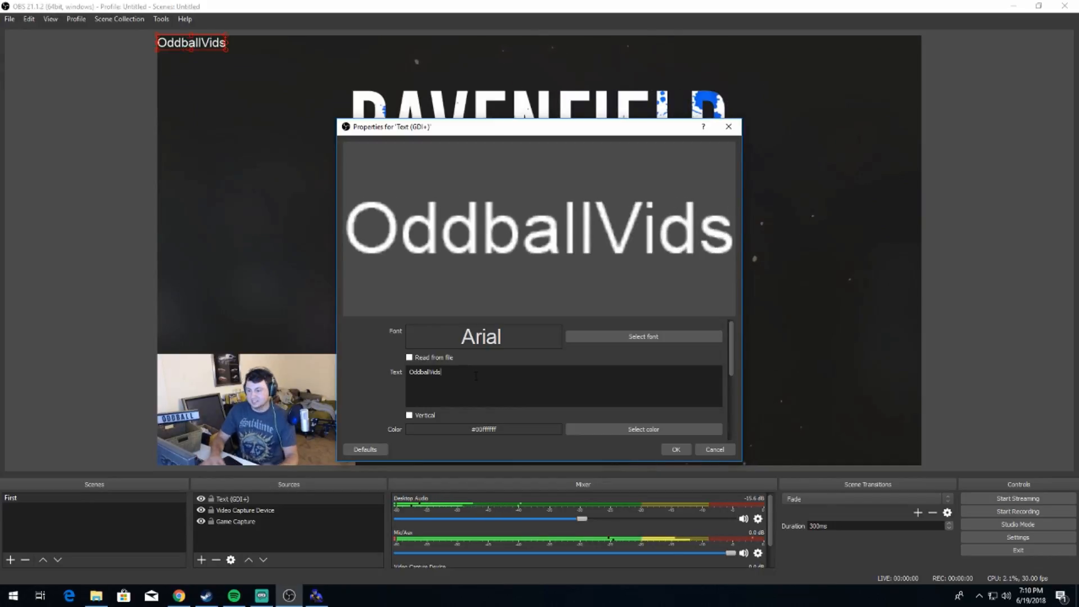
Step: Set the text's font to Microsoft JhengHei UI Bold, then enlarge the text and place it just above the webcam image
{"action": "left_click", "coordinate": [630, 337]}
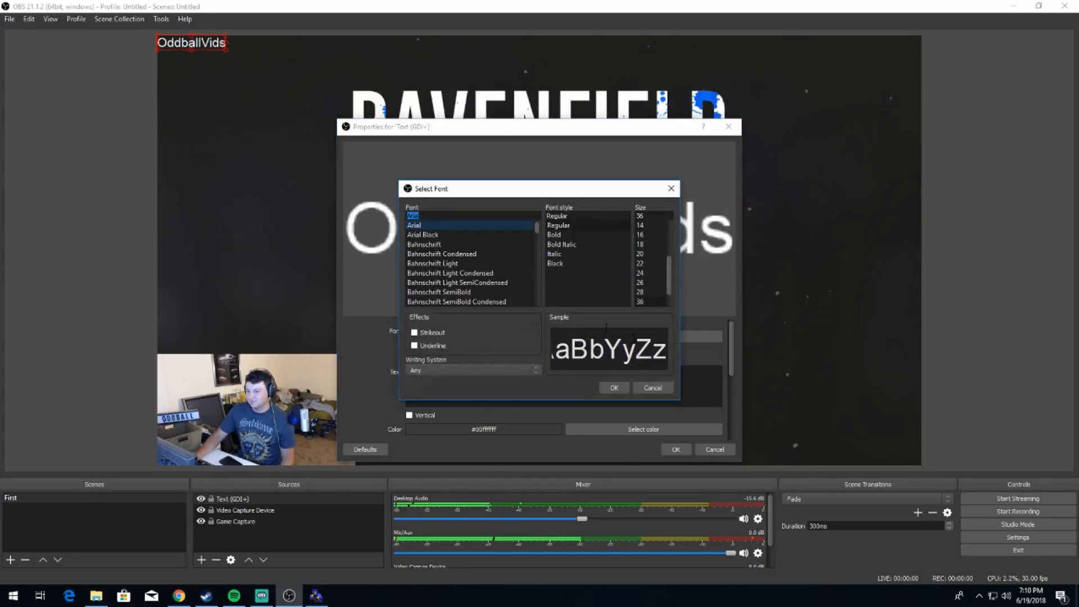
{"action": "scroll", "coordinate": [446, 258], "scroll_direction": "down", "scroll_amount": 3}
{"action": "scroll", "coordinate": [447, 260], "scroll_direction": "down", "scroll_amount": 12}
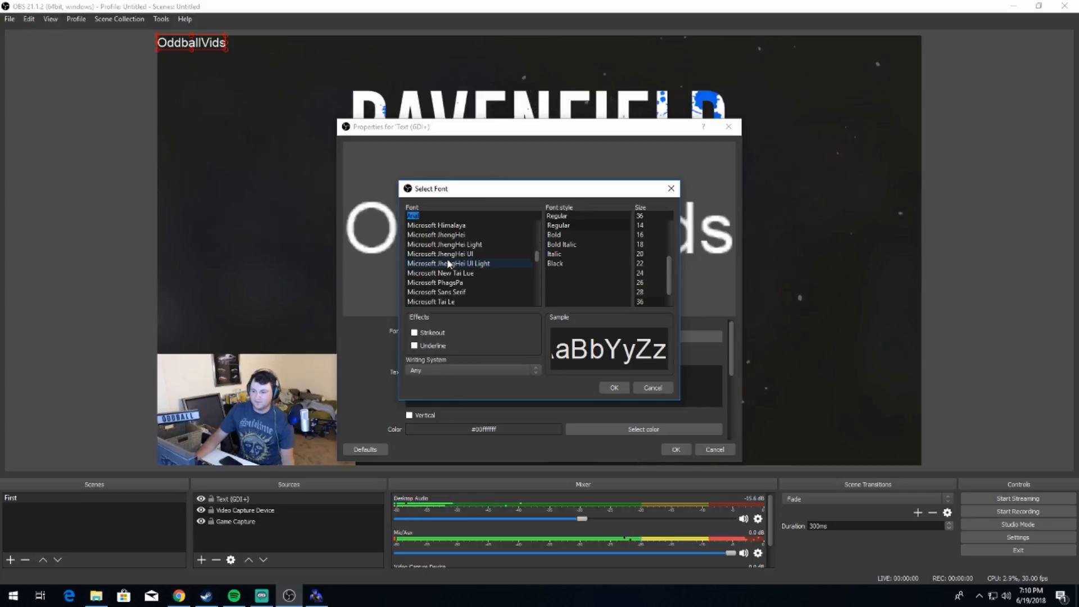
{"action": "left_click", "coordinate": [447, 256]}
{"action": "scroll", "coordinate": [458, 268], "scroll_direction": "down", "scroll_amount": 5}
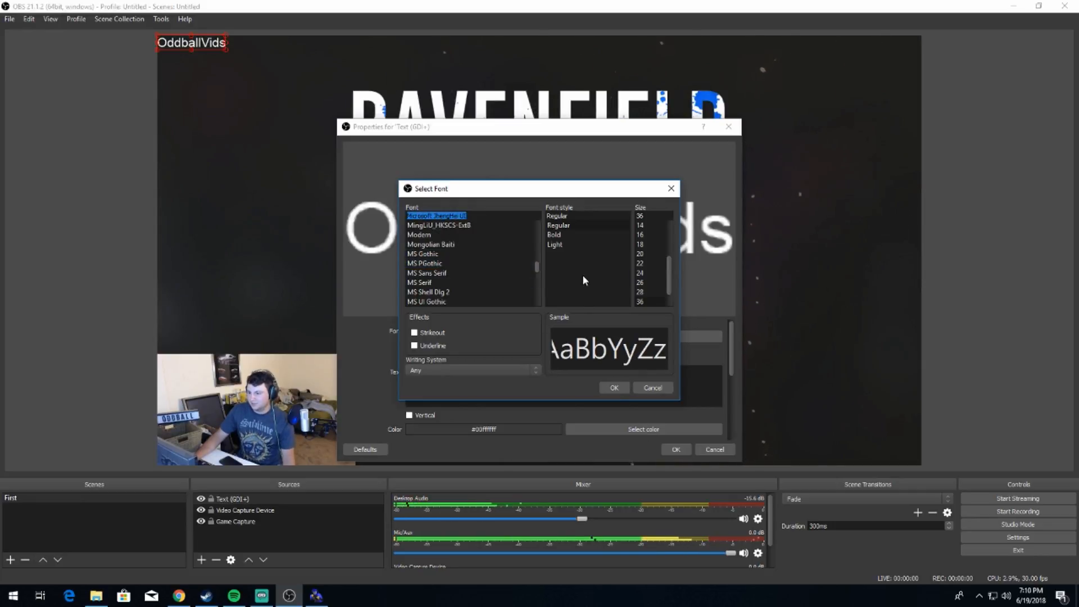
{"action": "left_click", "coordinate": [566, 237]}
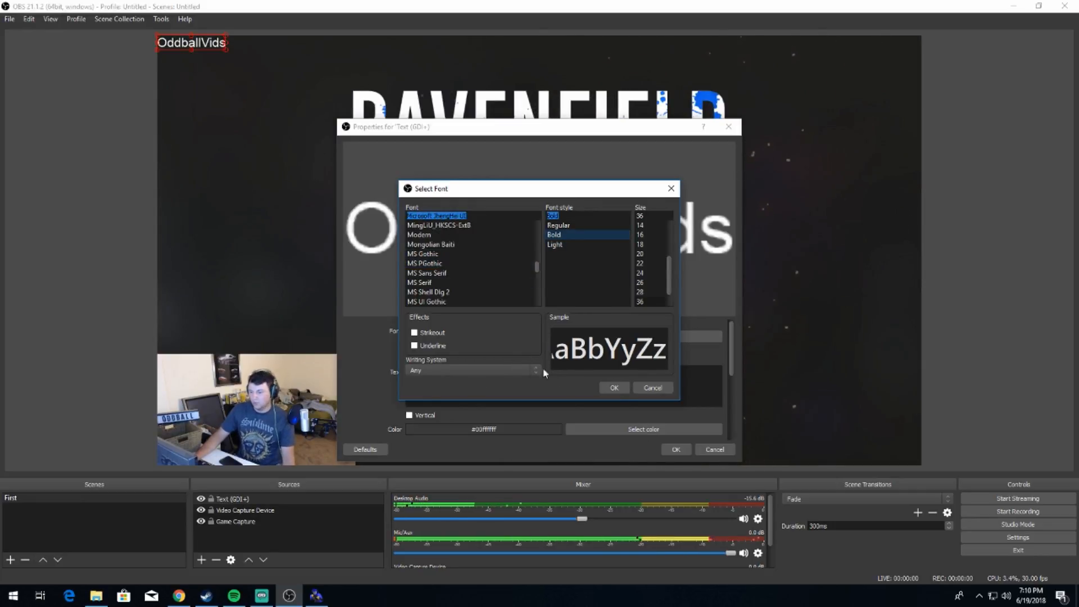
{"action": "left_click", "coordinate": [614, 388]}
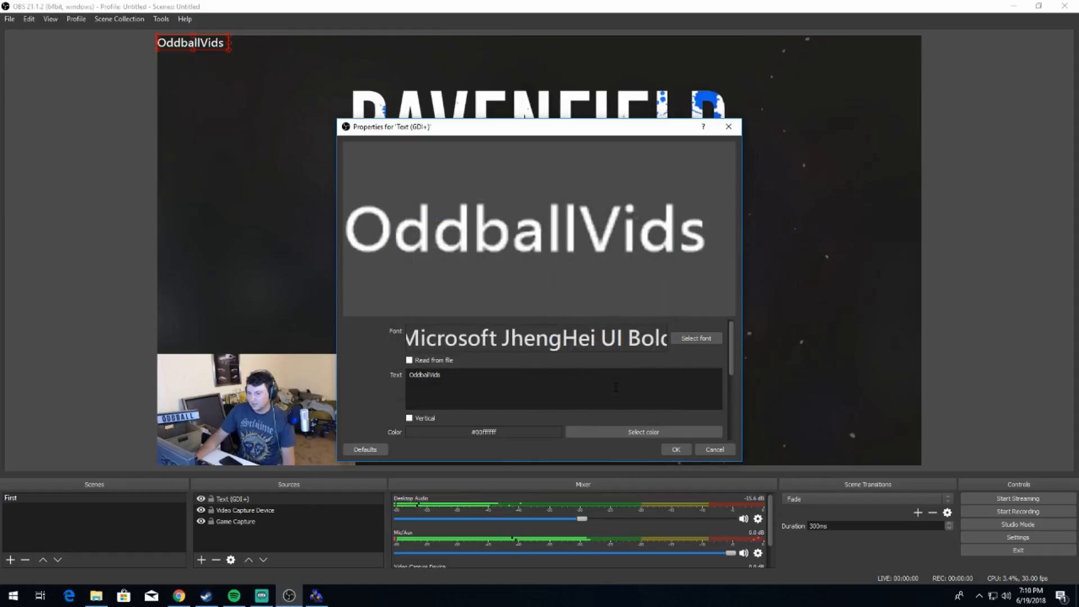
{"action": "left_click", "coordinate": [675, 450]}
{"action": "left_click_drag", "start_coordinate": [229, 50], "coordinate": [260, 344]}
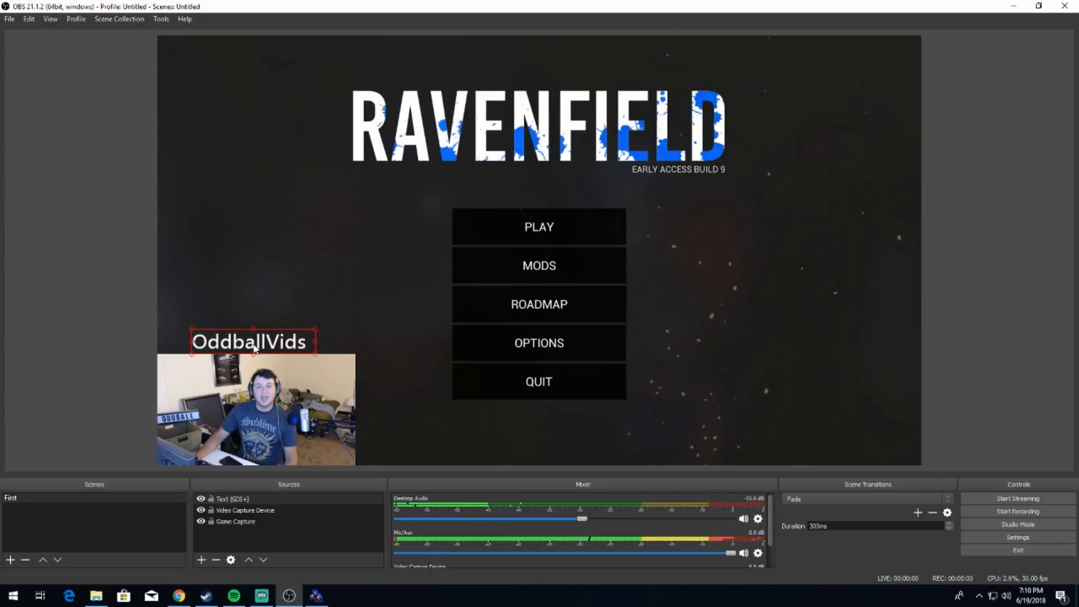
Step: Give the OddballVids text a black (#000000) outline and increase its outline size
{"action": "double_click", "coordinate": [231, 498]}
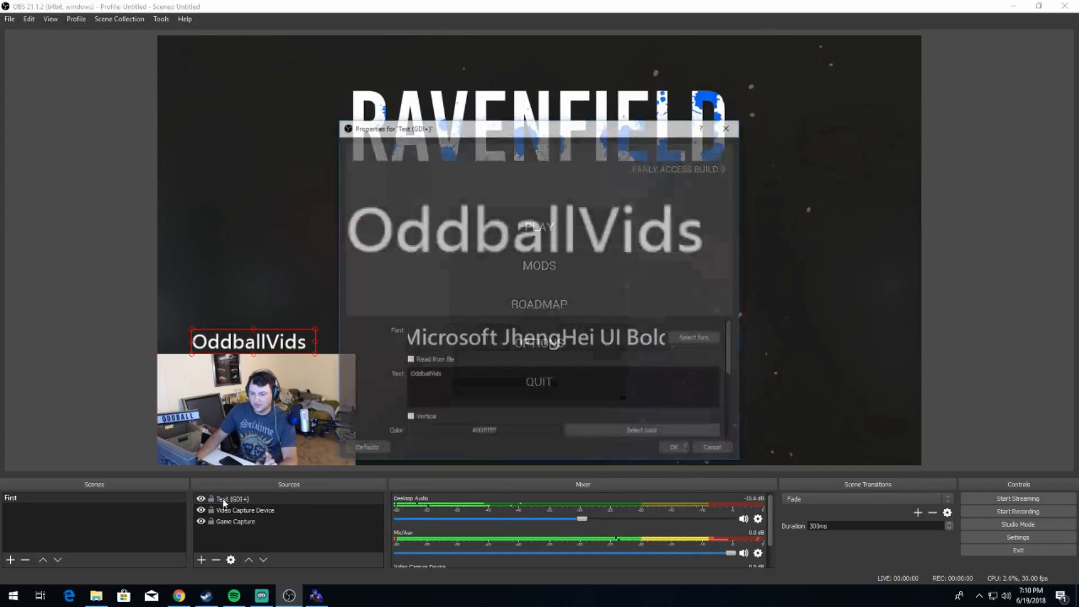
{"action": "scroll", "coordinate": [388, 395], "scroll_direction": "down", "scroll_amount": 2}
{"action": "scroll", "coordinate": [387, 396], "scroll_direction": "down", "scroll_amount": 3}
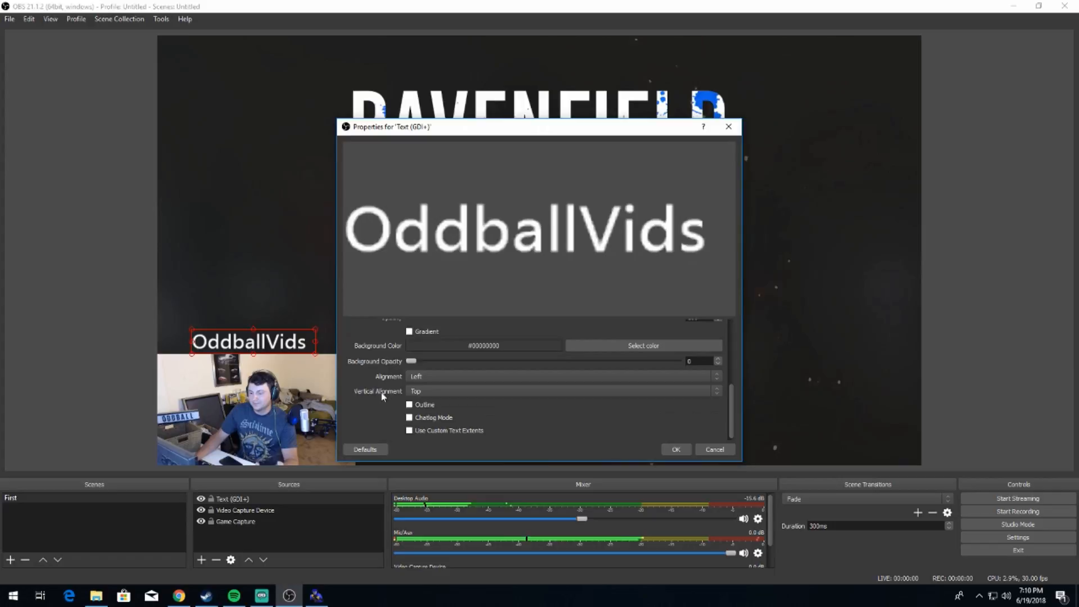
{"action": "left_click", "coordinate": [410, 405]}
{"action": "left_click", "coordinate": [645, 389]}
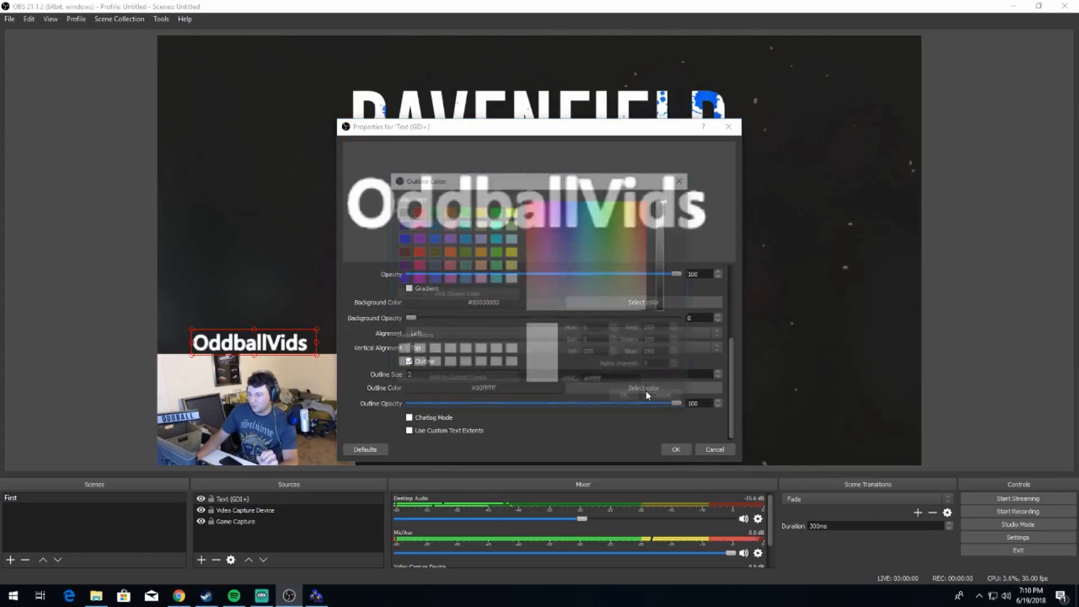
{"action": "left_click", "coordinate": [400, 211]}
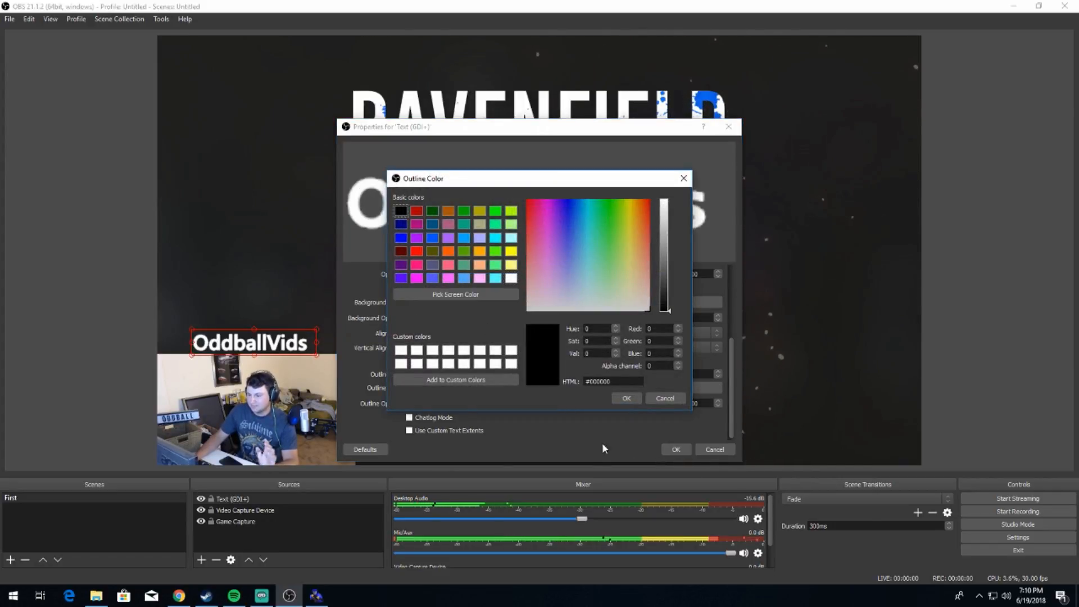
{"action": "left_click", "coordinate": [626, 398]}
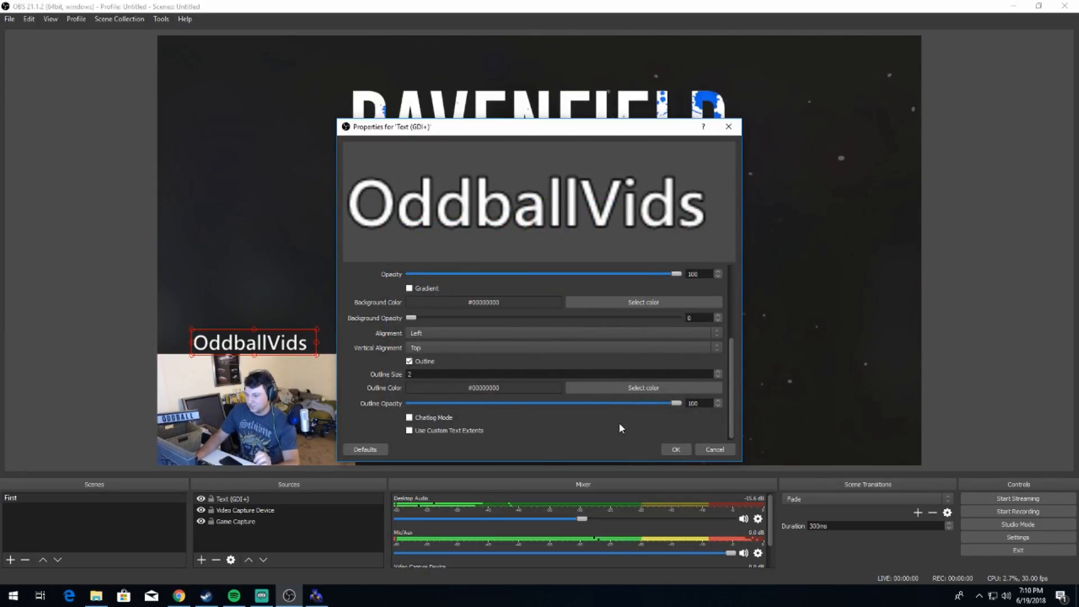
{"action": "left_click", "coordinate": [718, 373]}
{"action": "left_click", "coordinate": [718, 372]}
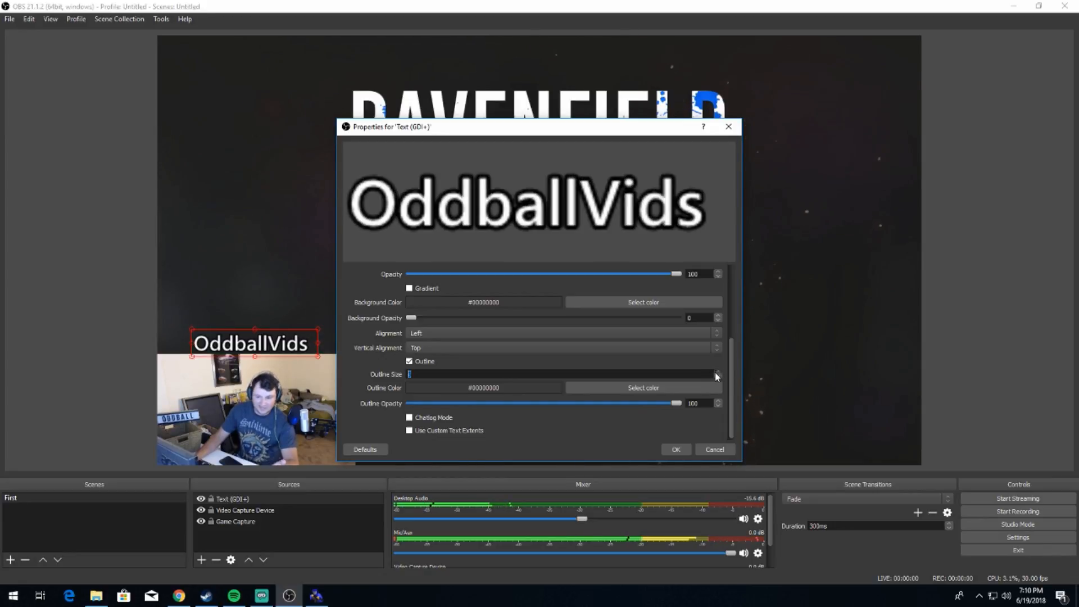
{"action": "left_click", "coordinate": [677, 451]}
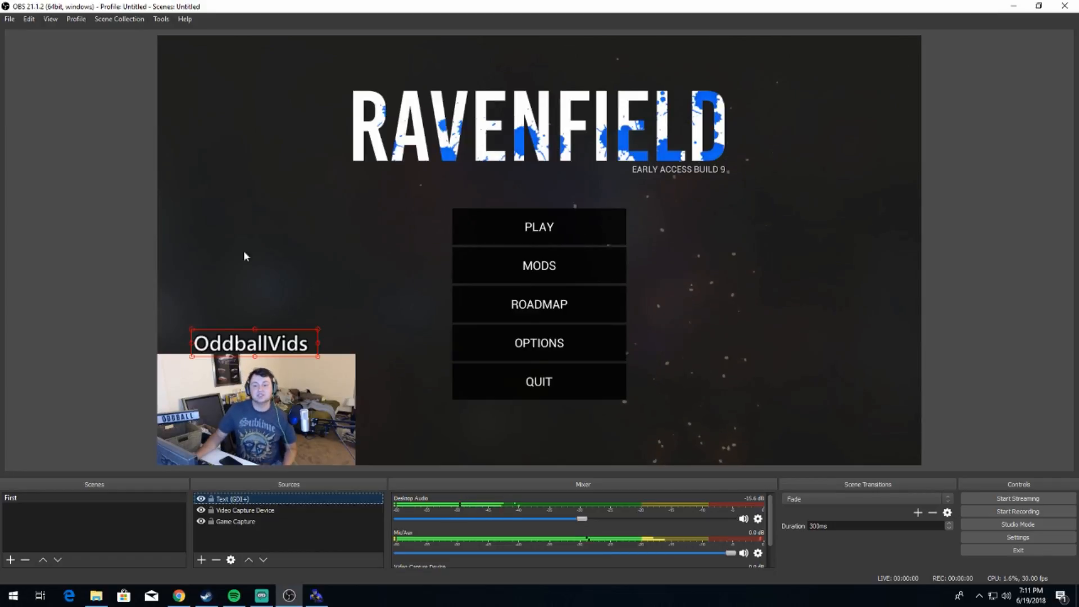
Step: Look through the General, Stream, Output, Audio, Video, Hotkeys and Advanced pages of the program settings
{"action": "left_click", "coordinate": [9, 19]}
{"action": "left_click", "coordinate": [23, 62]}
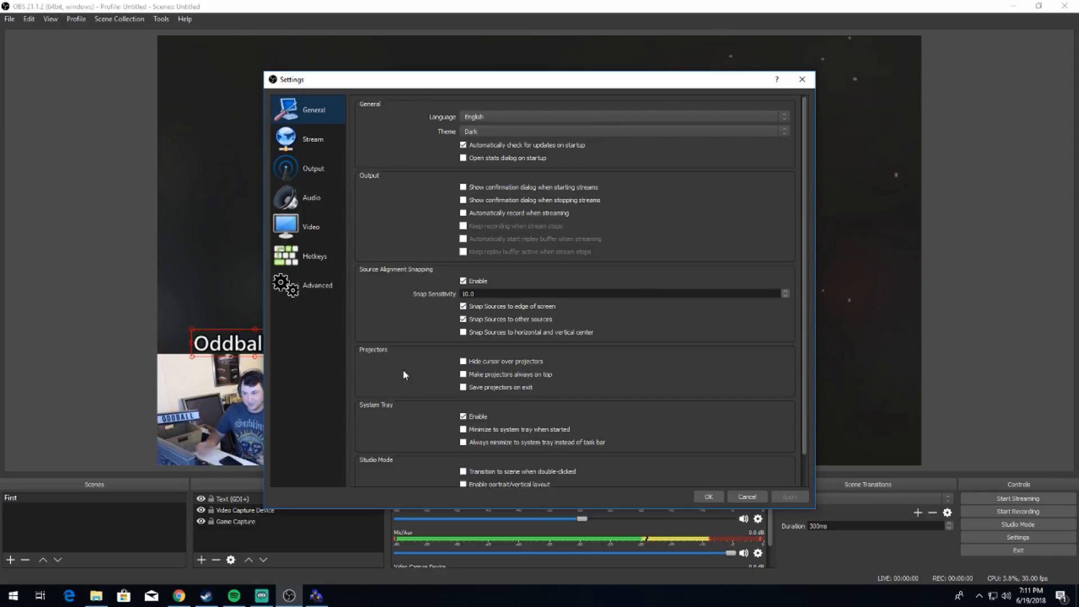
{"action": "scroll", "coordinate": [535, 270], "scroll_direction": "down", "scroll_amount": 1}
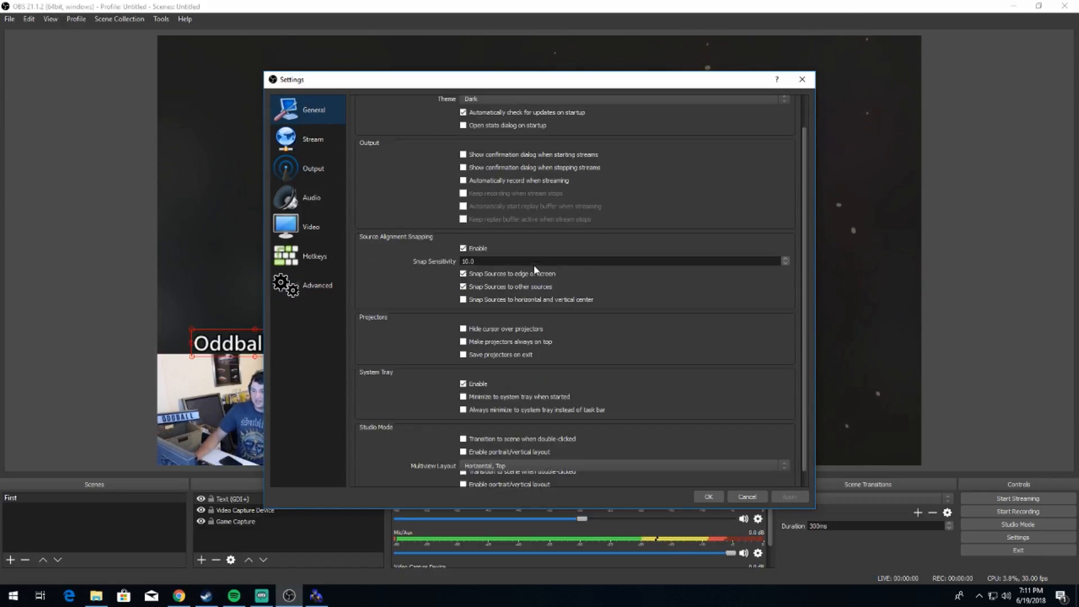
{"action": "left_click", "coordinate": [317, 142]}
{"action": "left_click", "coordinate": [319, 173]}
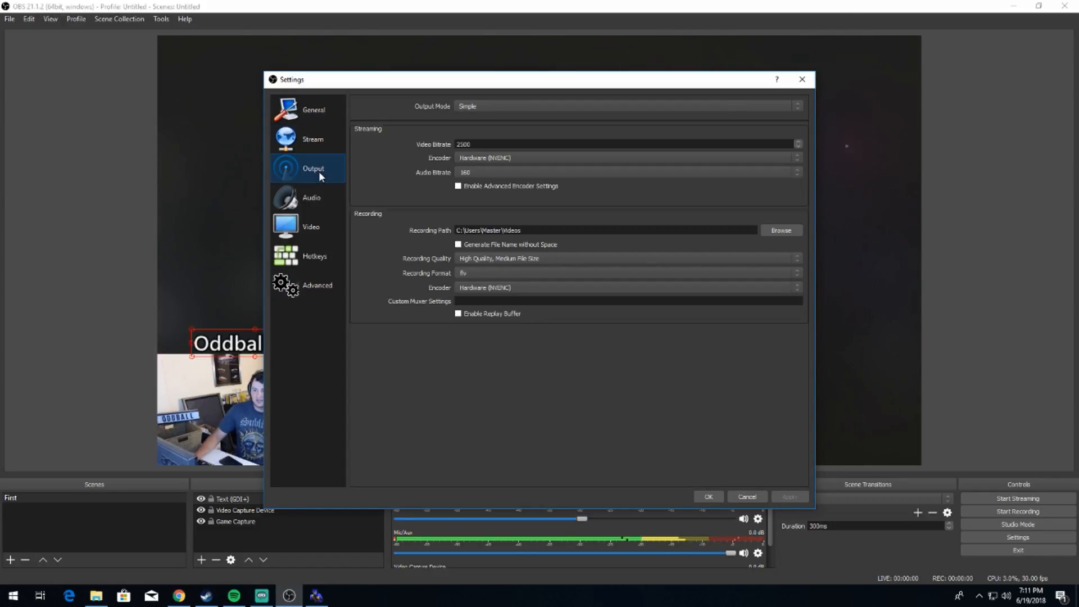
{"action": "left_click", "coordinate": [325, 199]}
{"action": "left_click", "coordinate": [320, 226]}
{"action": "left_click", "coordinate": [326, 260]}
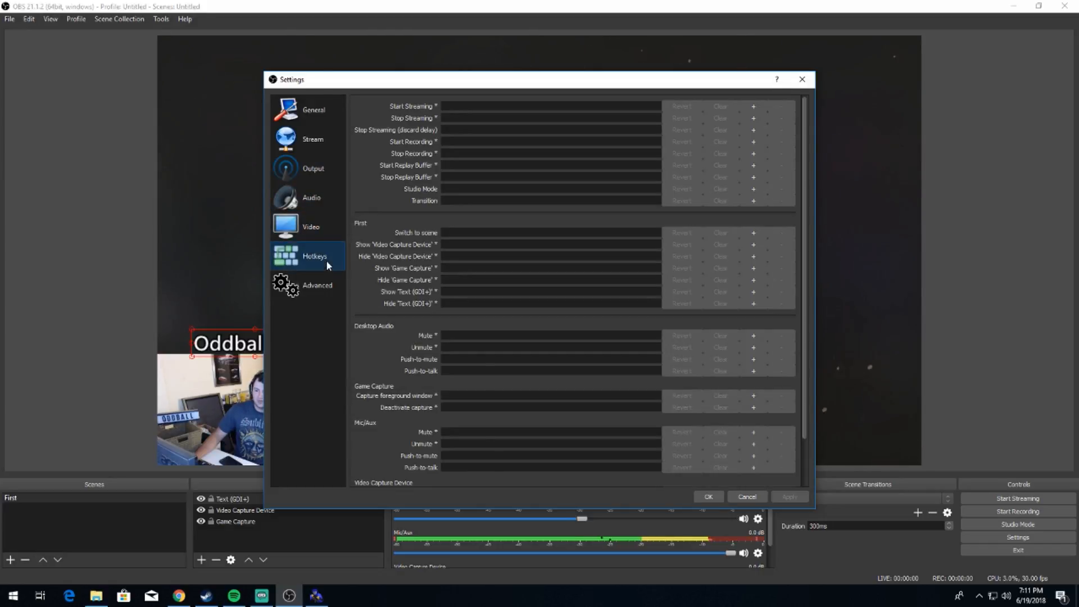
{"action": "left_click", "coordinate": [326, 285]}
{"action": "left_click", "coordinate": [308, 144]}
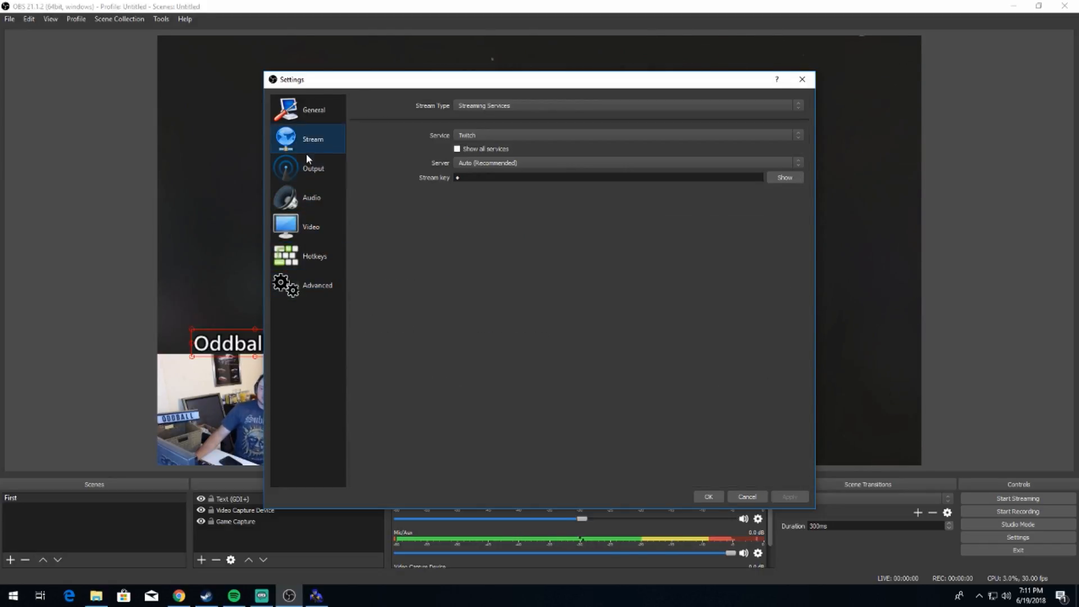
{"action": "left_click", "coordinate": [309, 166]}
{"action": "left_click", "coordinate": [319, 232]}
{"action": "left_click", "coordinate": [325, 205]}
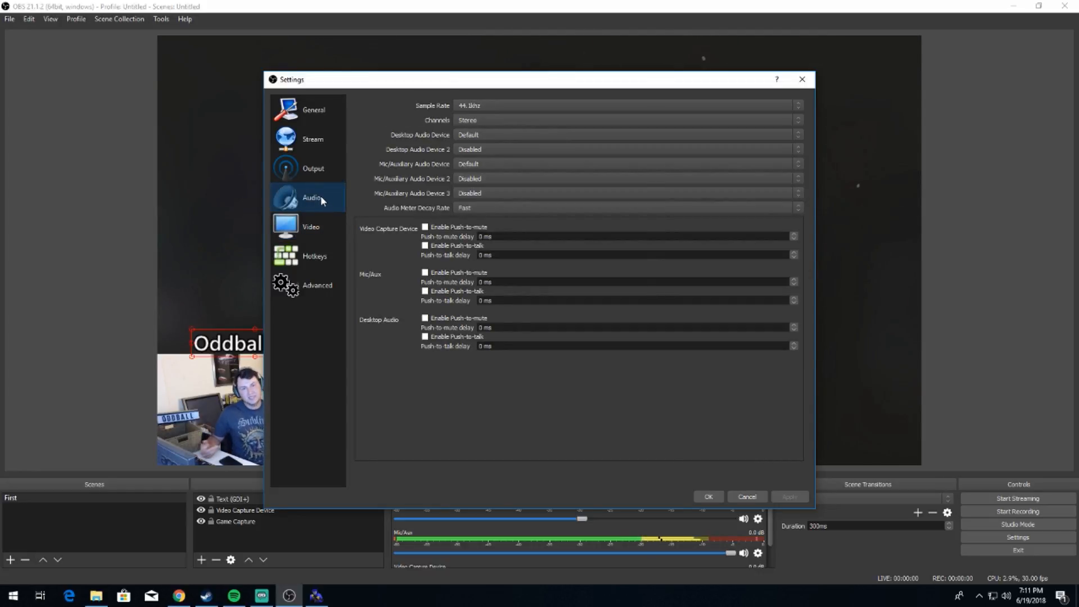
Step: Check the available streaming services, and switch the Stream Type to Custom Streaming Server with its URL field ready for entry
{"action": "left_click", "coordinate": [301, 144]}
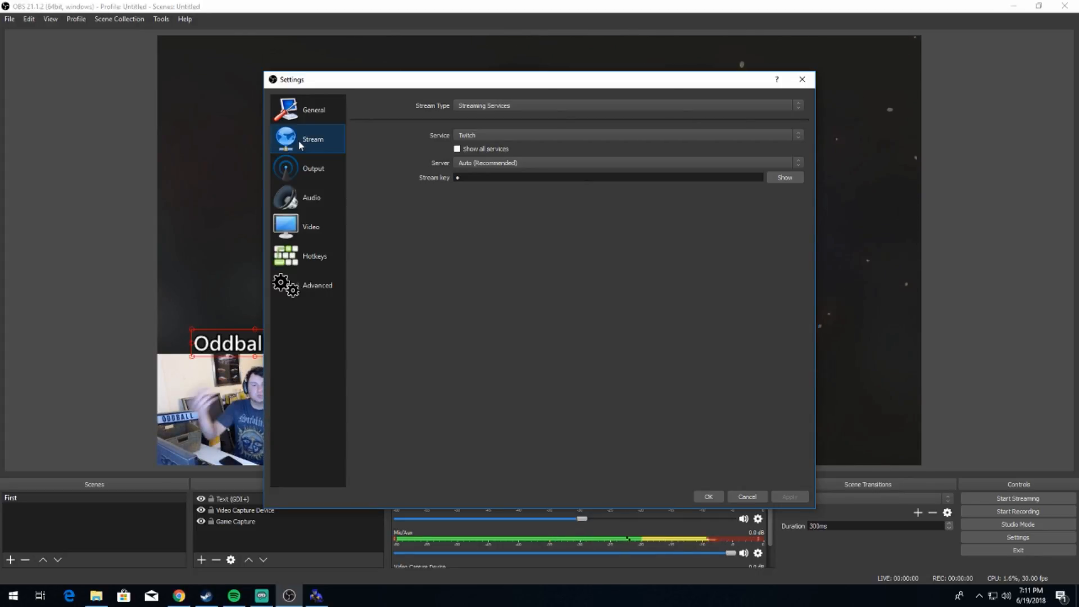
{"action": "left_click", "coordinate": [663, 136]}
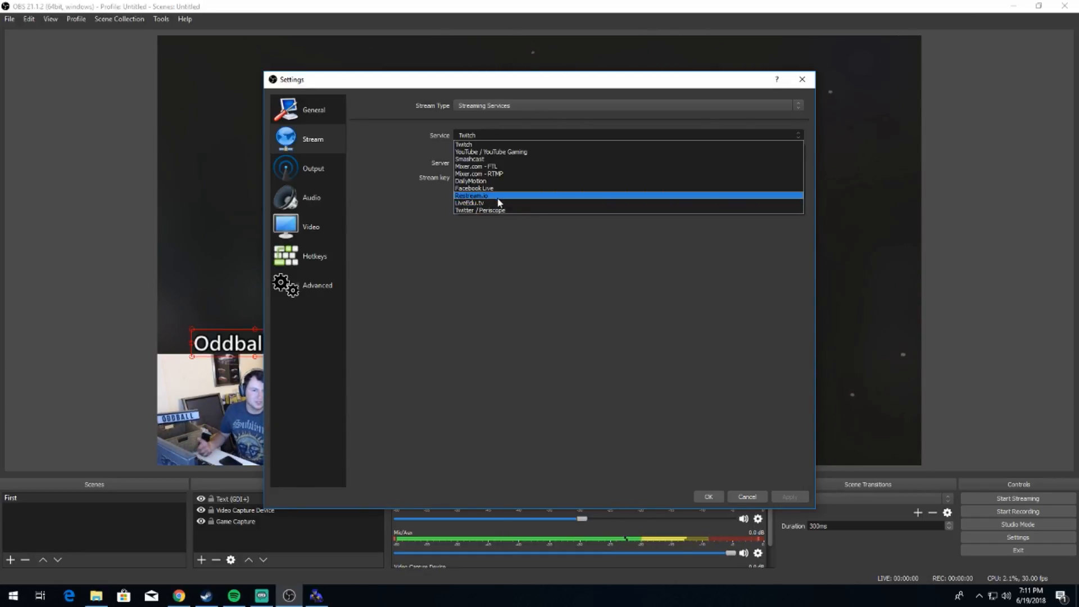
{"action": "left_click", "coordinate": [800, 137]}
{"action": "left_click", "coordinate": [616, 105]}
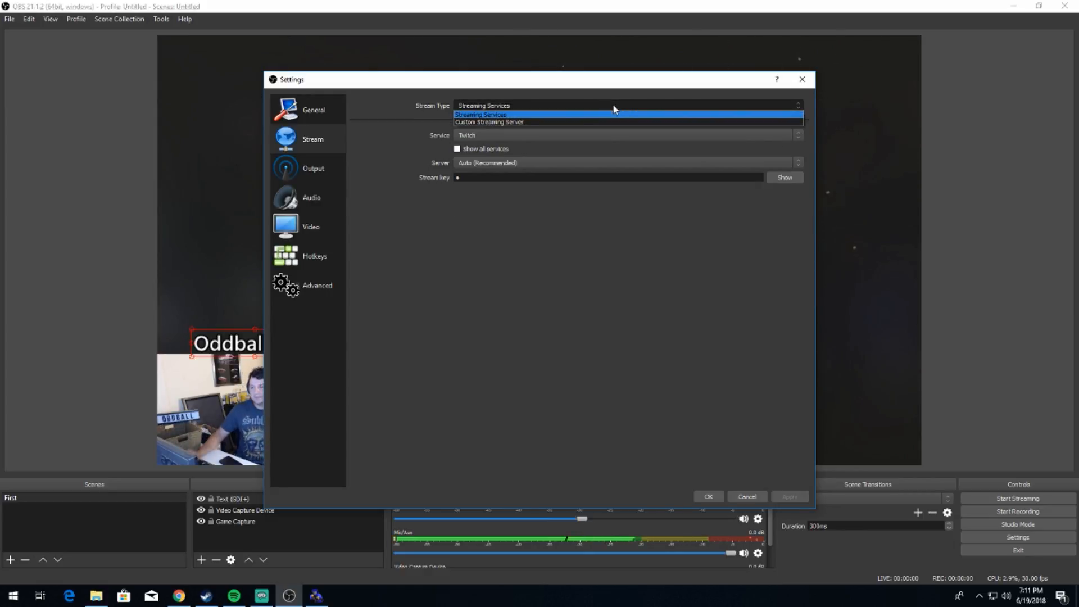
{"action": "left_click", "coordinate": [562, 122]}
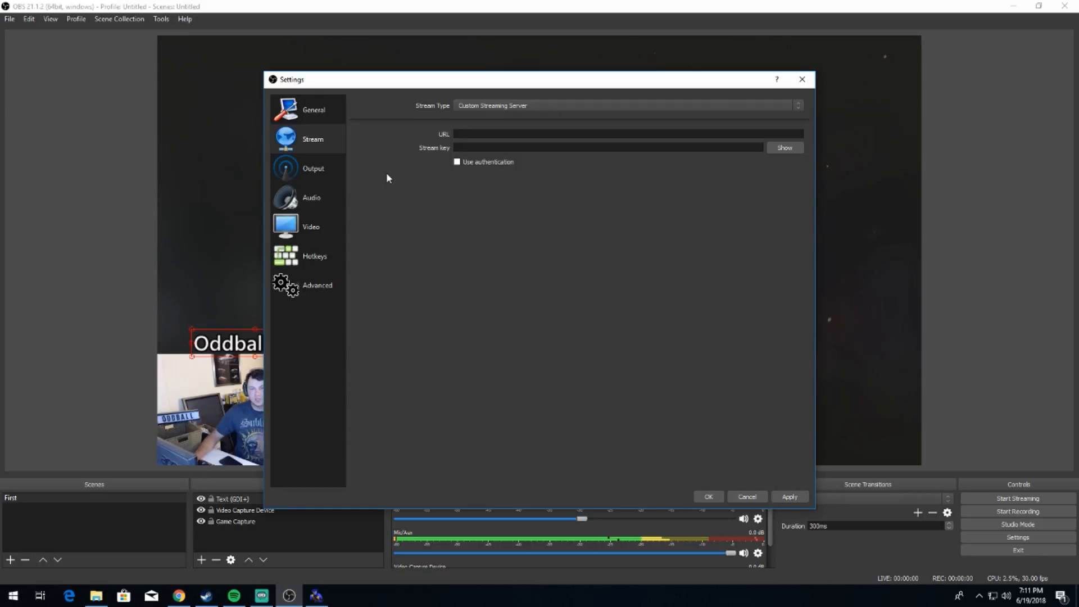
{"action": "left_click", "coordinate": [481, 135]}
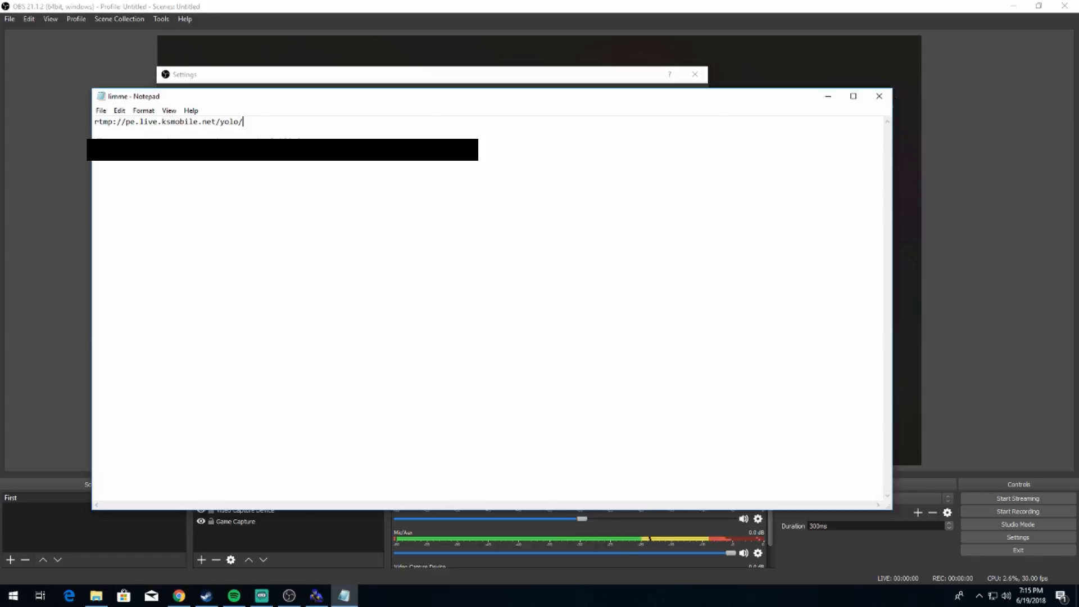
Step: In Notepad, append the stream key to the server address rtmp://pe.live.ksmobile.net/yolo/, select the whole address and minimize the note
{"action": "left_click_drag", "start_coordinate": [318, 125], "coordinate": [67, 127]}
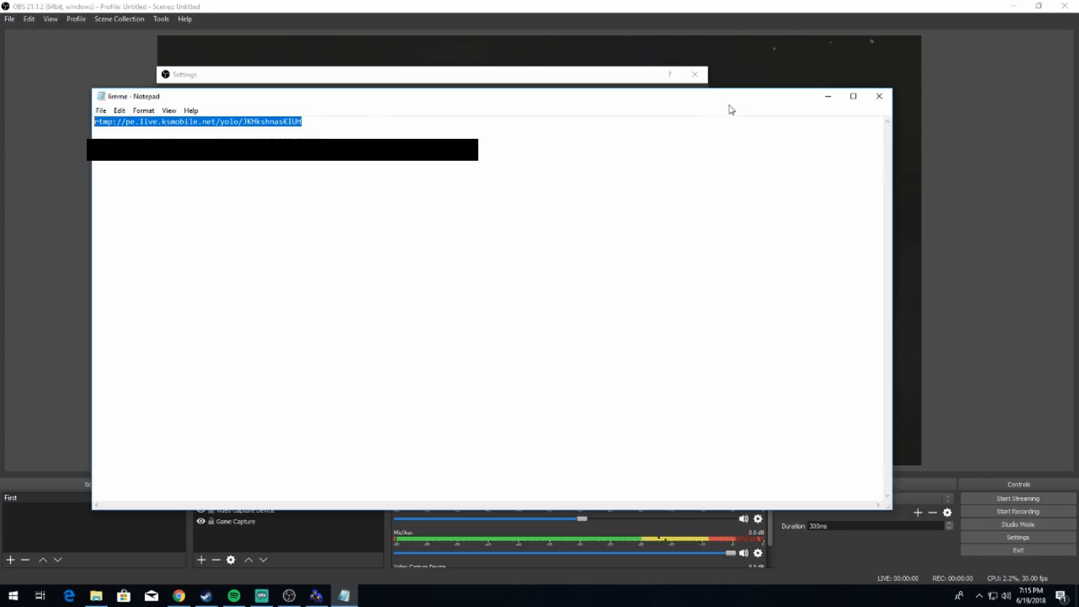
{"action": "left_click", "coordinate": [828, 96]}
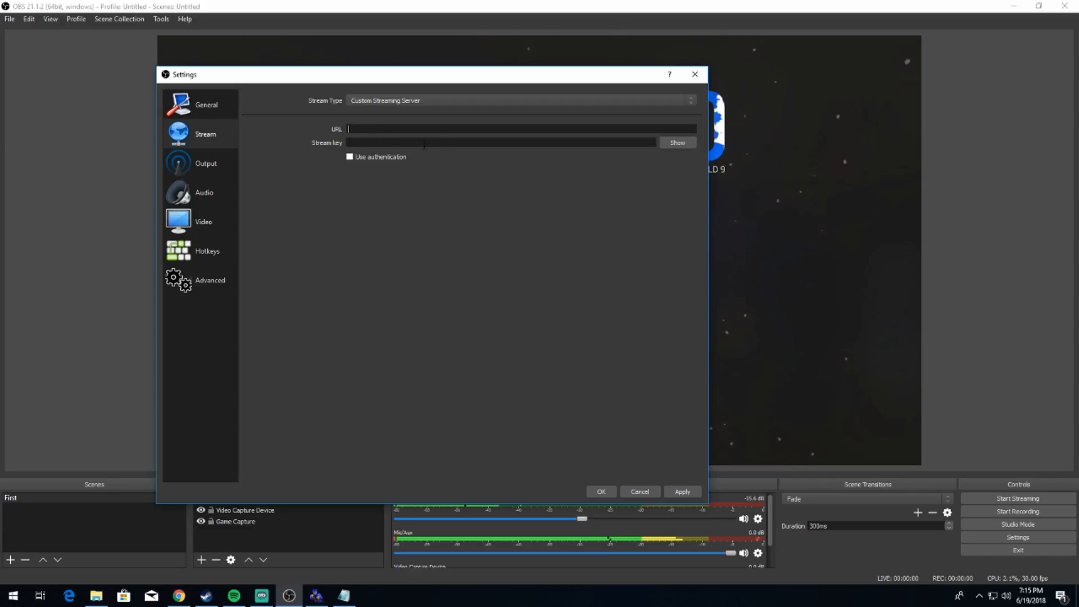
Step: Close the settings and discard the unsaved stream changes
{"action": "left_click", "coordinate": [697, 76]}
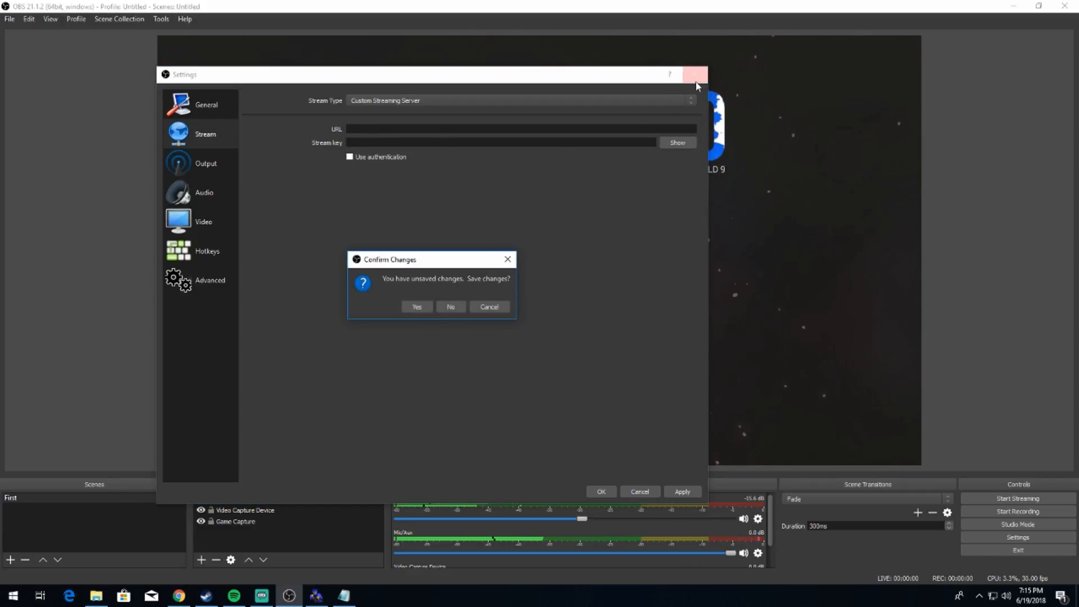
{"action": "left_click", "coordinate": [449, 307]}
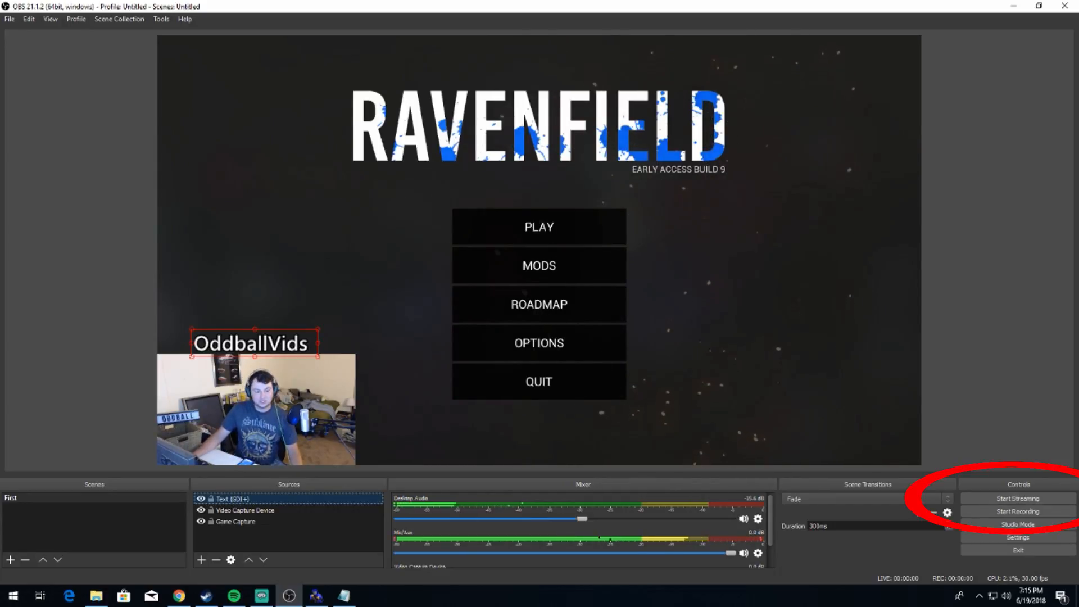
{"action": "left_click", "coordinate": [261, 595]}
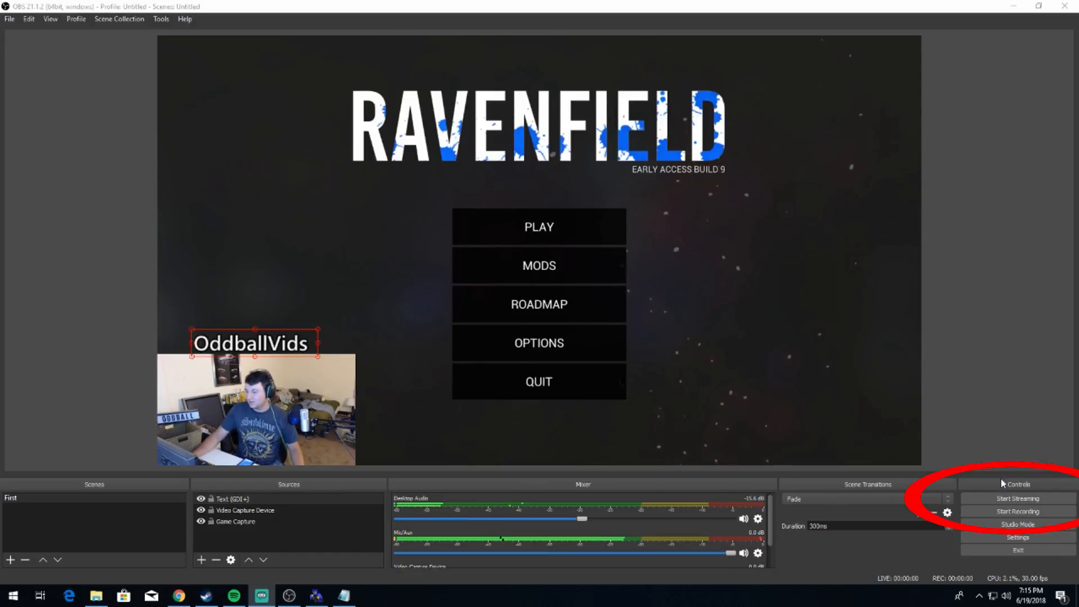